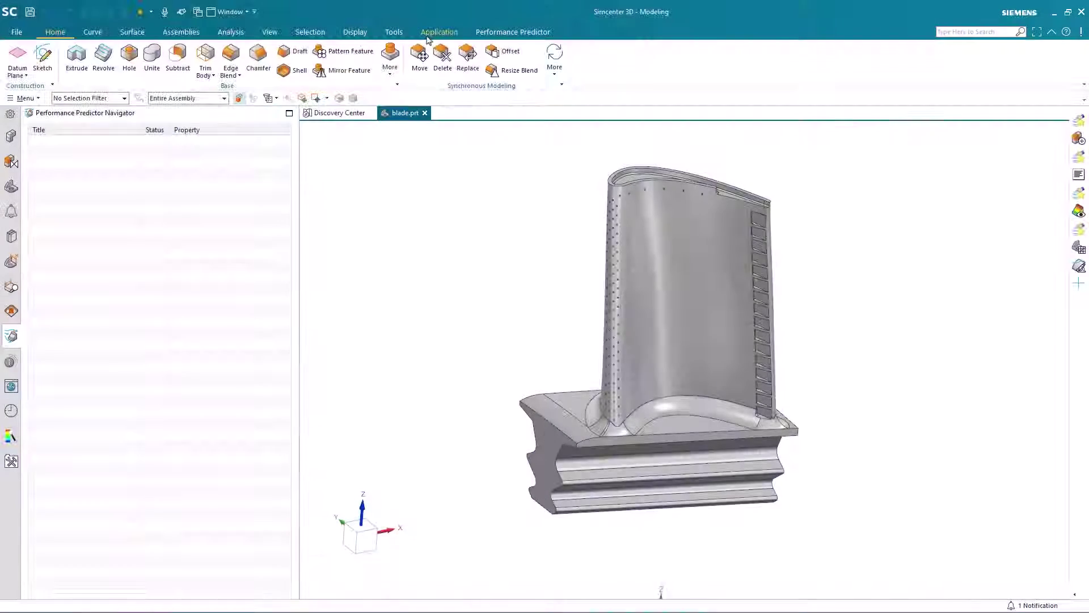
Step: Switch to the Pre/Post application and create the FEM file blade_fem1.fem from blade.prt with the Simcenter Nastran template
click(428, 33)
click(21, 57)
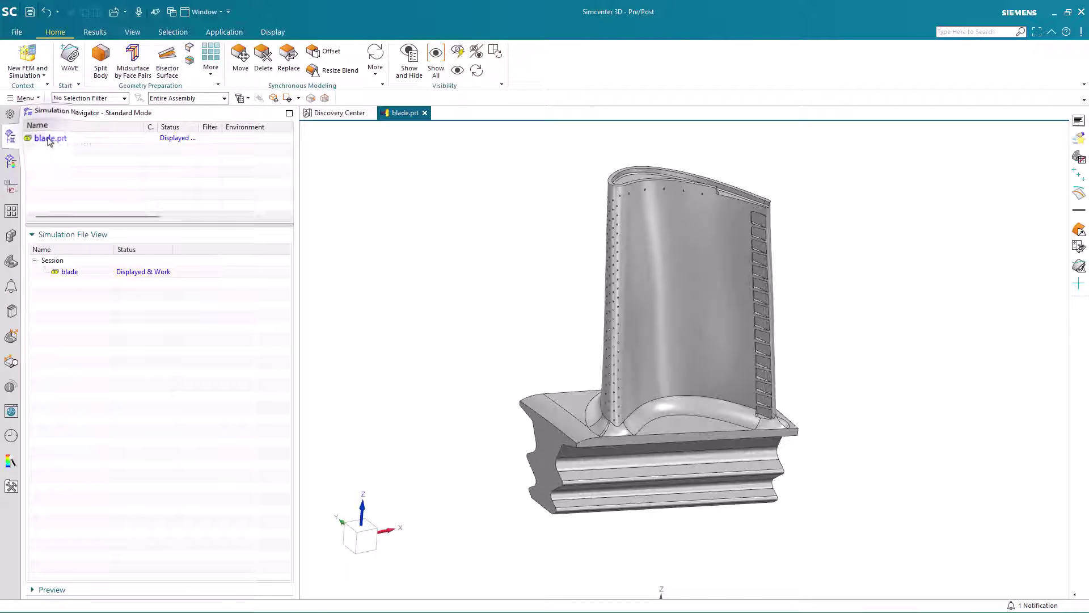
right_click(45, 139)
click(57, 146)
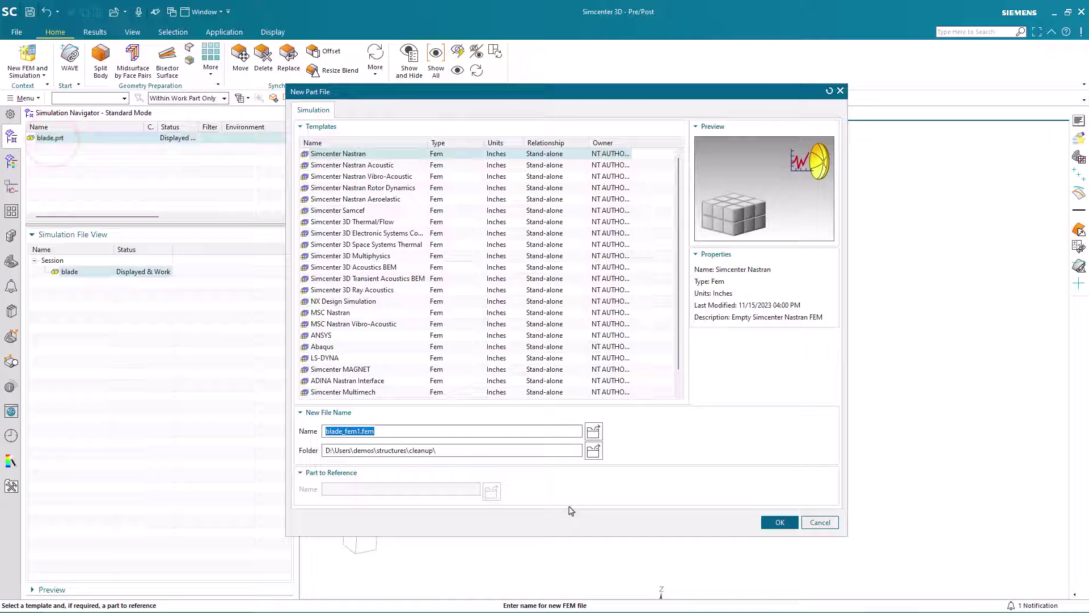
click(778, 522)
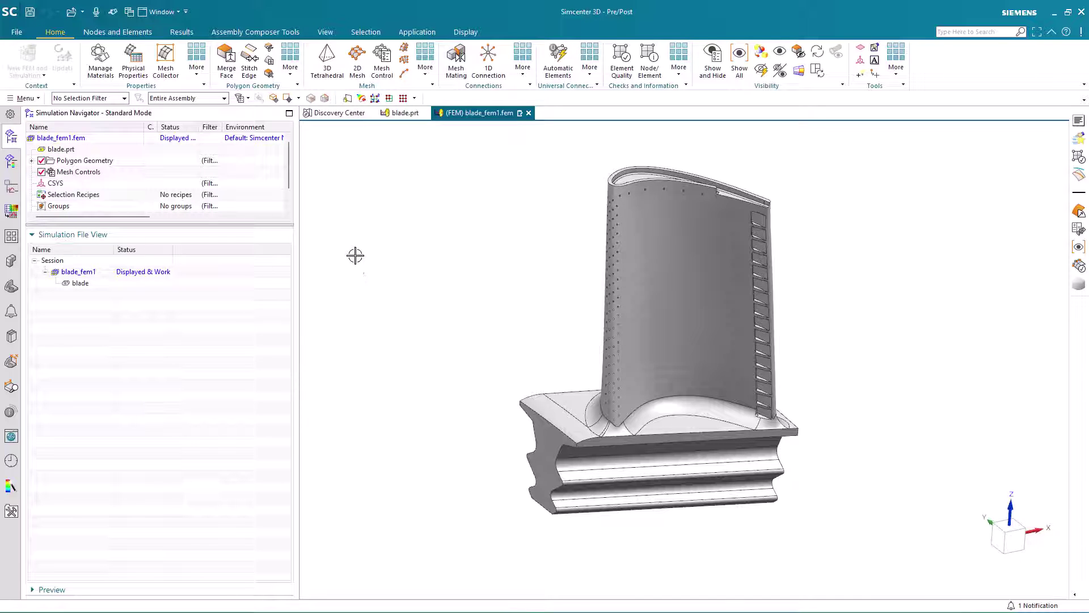
Step: Try to mesh the blade body with CTETRA(10) tetrahedral elements at size 0.228 in, without keeping a partial surface mesh
click(328, 59)
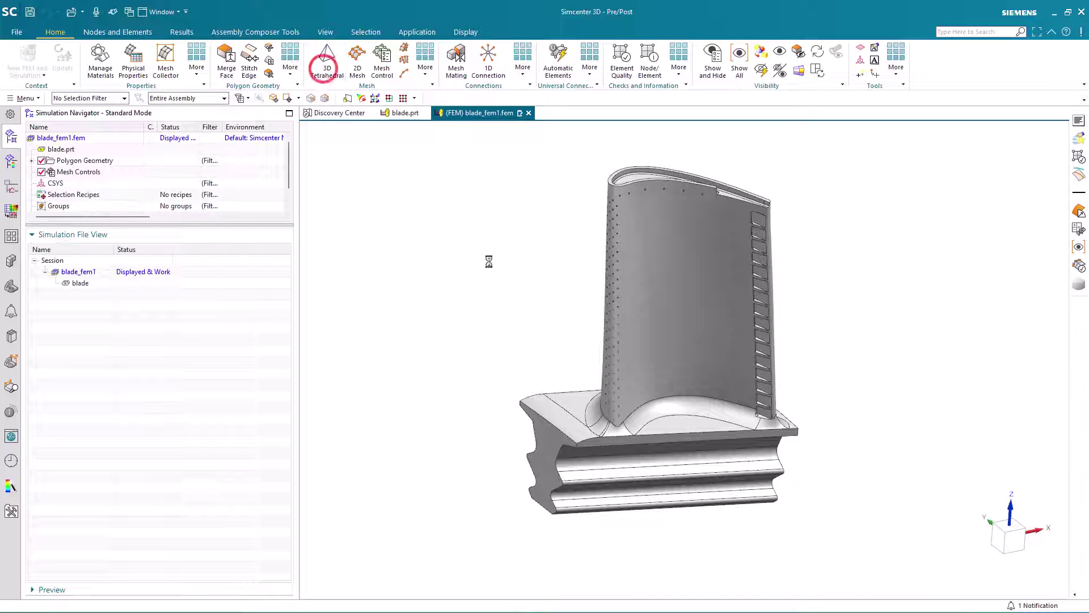
click(653, 316)
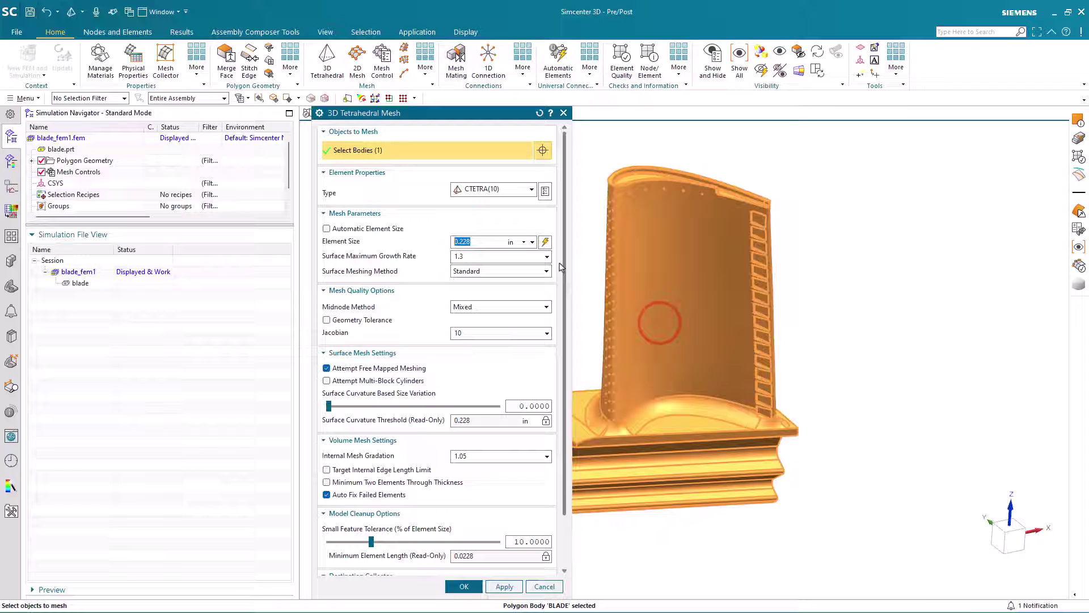
drag(567, 263, 572, 318)
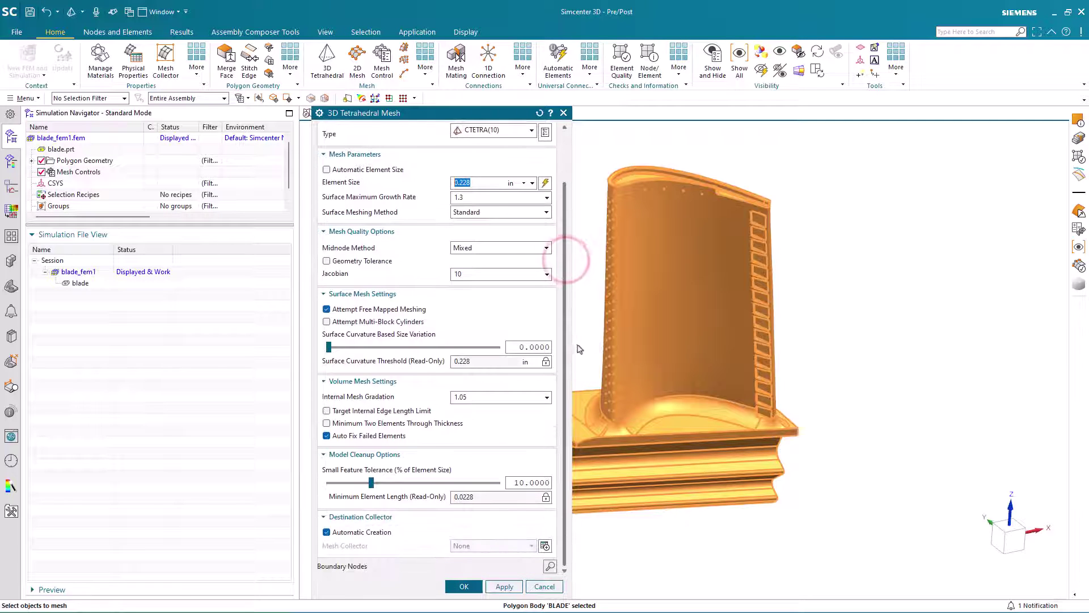
click(465, 586)
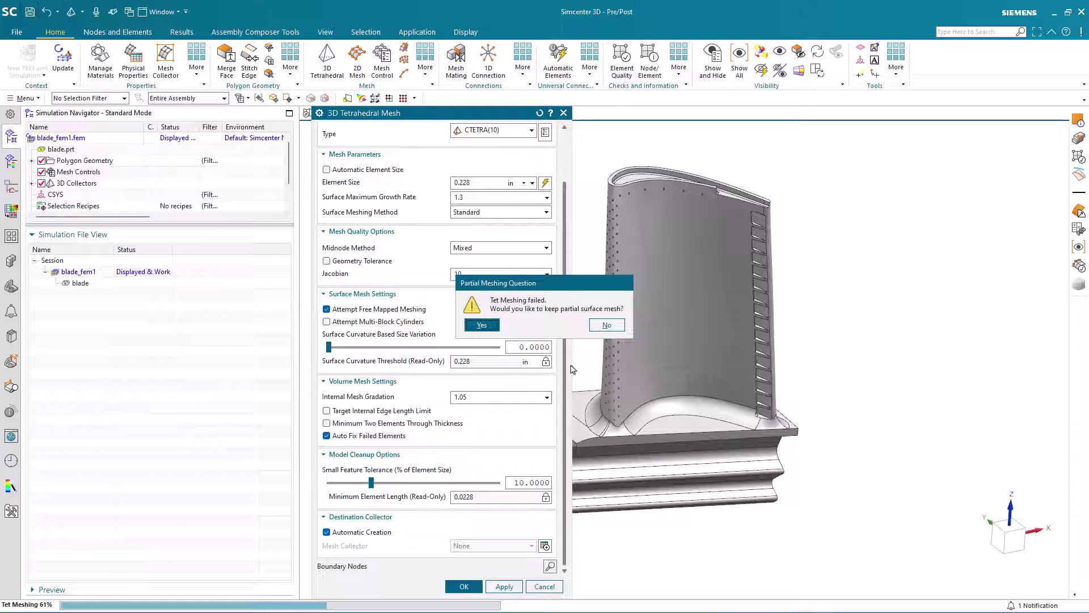
click(605, 327)
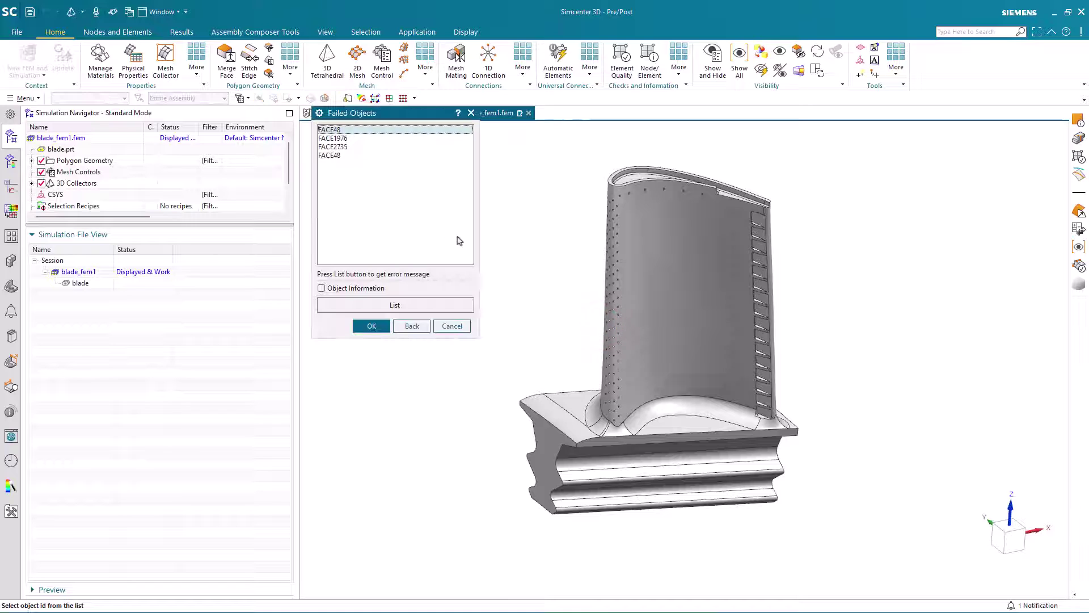
Step: Display the blade in wireframe, inspect where the failed faces in the list lie on it, and close the list
right_drag(547, 214, 545, 229)
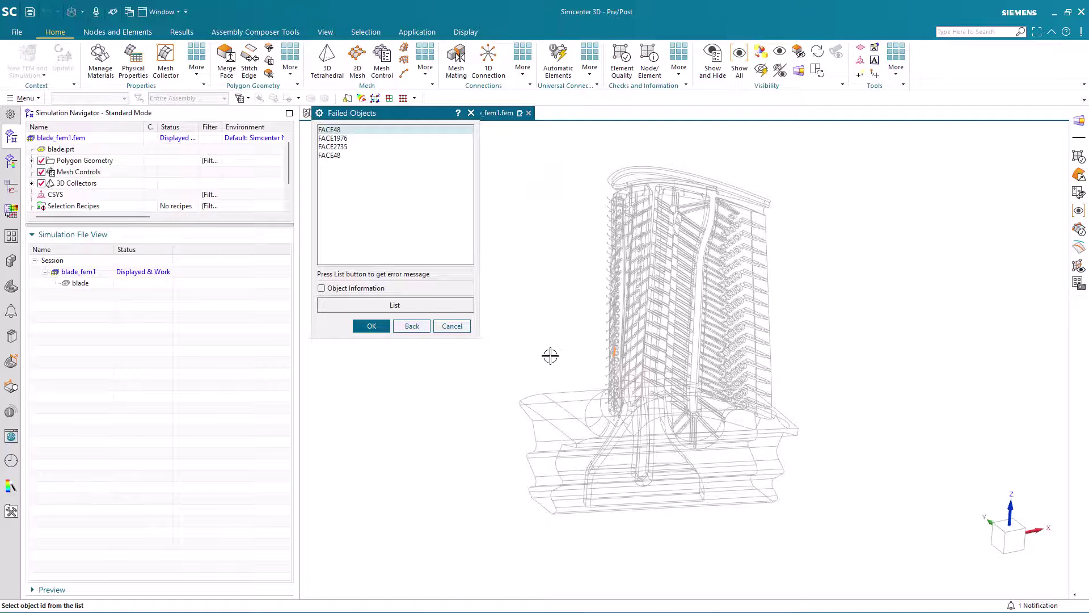
scroll(613, 348, up, 6)
scroll(613, 348, down, 4)
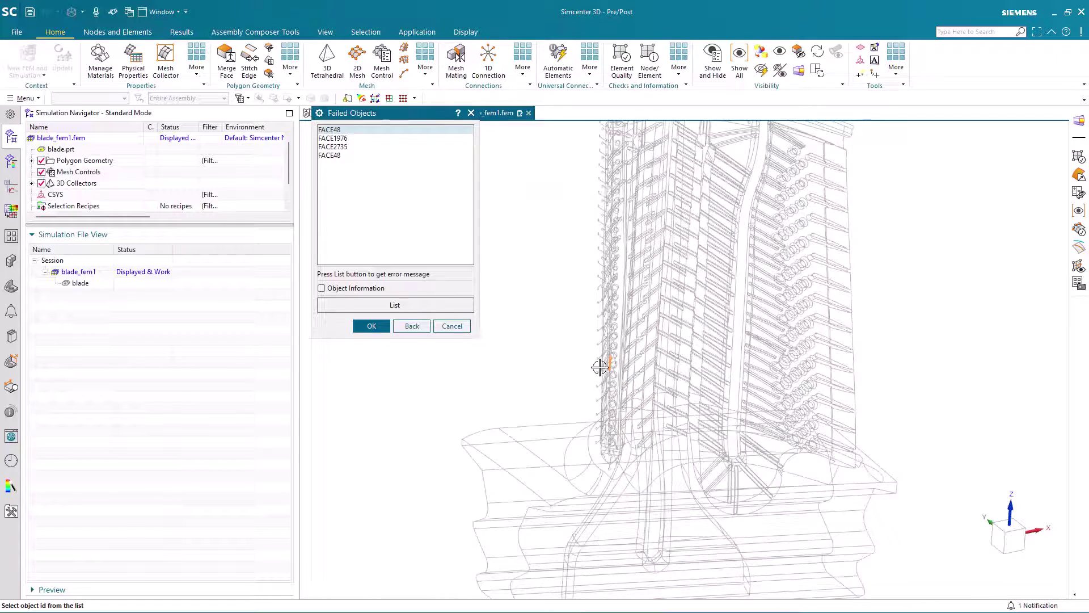
scroll(600, 367, down, 2)
click(342, 149)
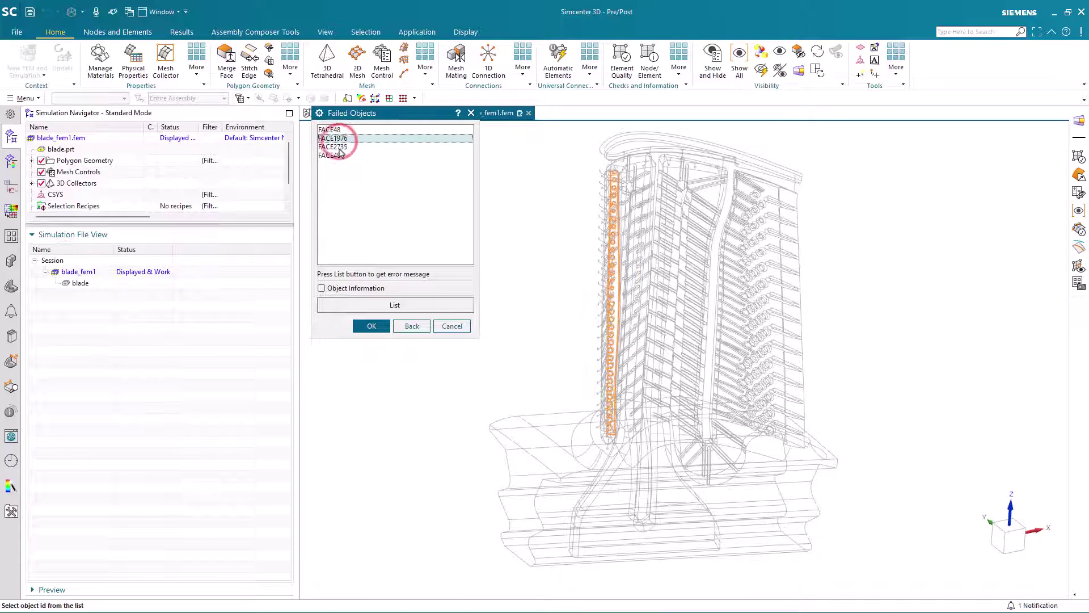
click(334, 155)
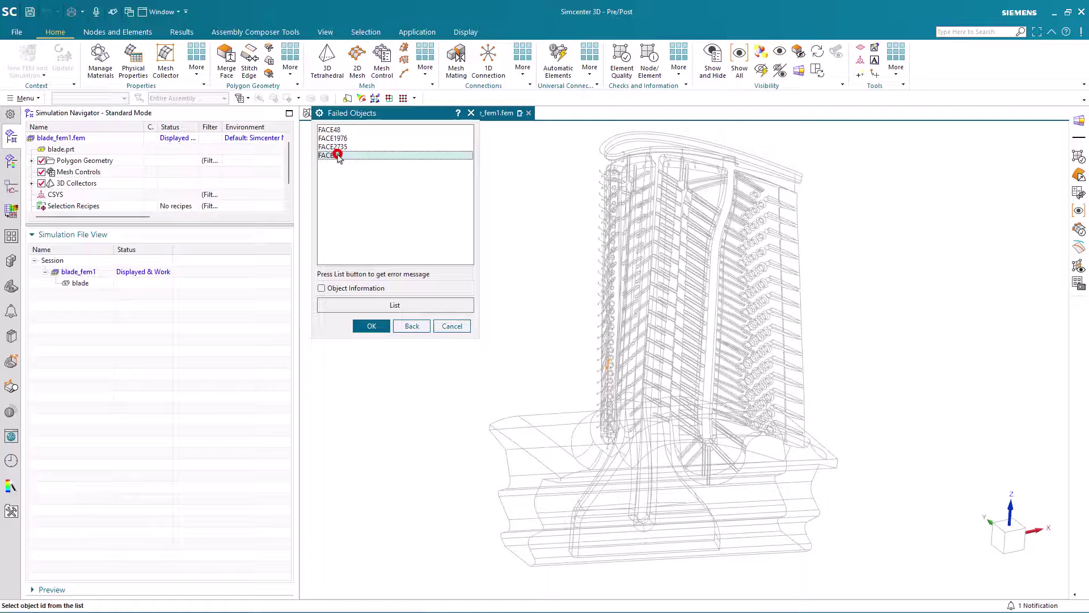
scroll(595, 358, up, 3)
scroll(601, 366, up, 3)
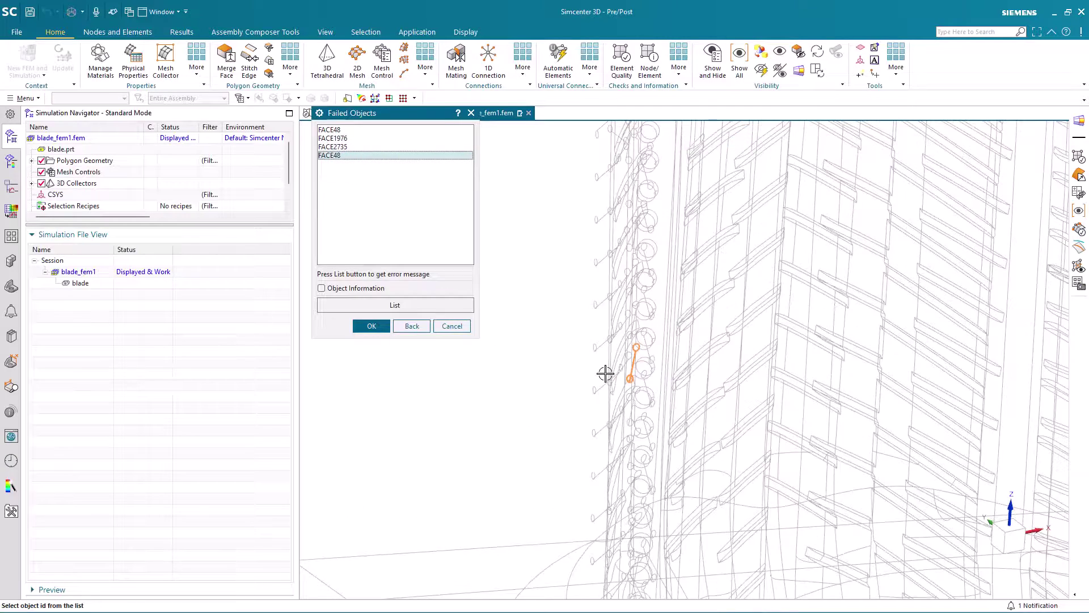
scroll(606, 373, down, 5)
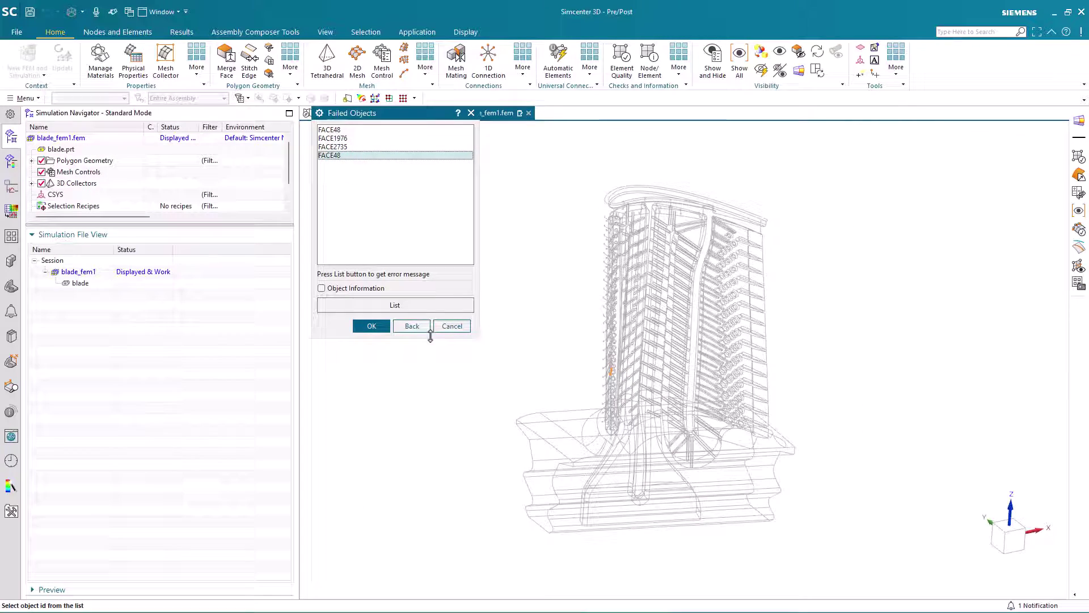
click(448, 329)
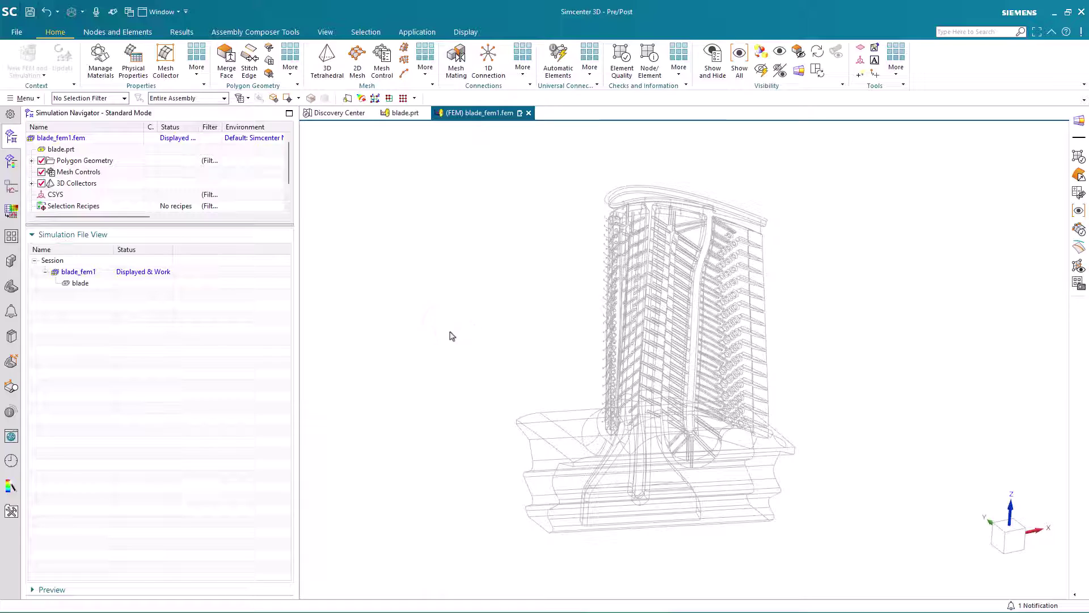
Step: Review the session log file for degenerate CAD face entries, highlight them, and close the log
click(23, 99)
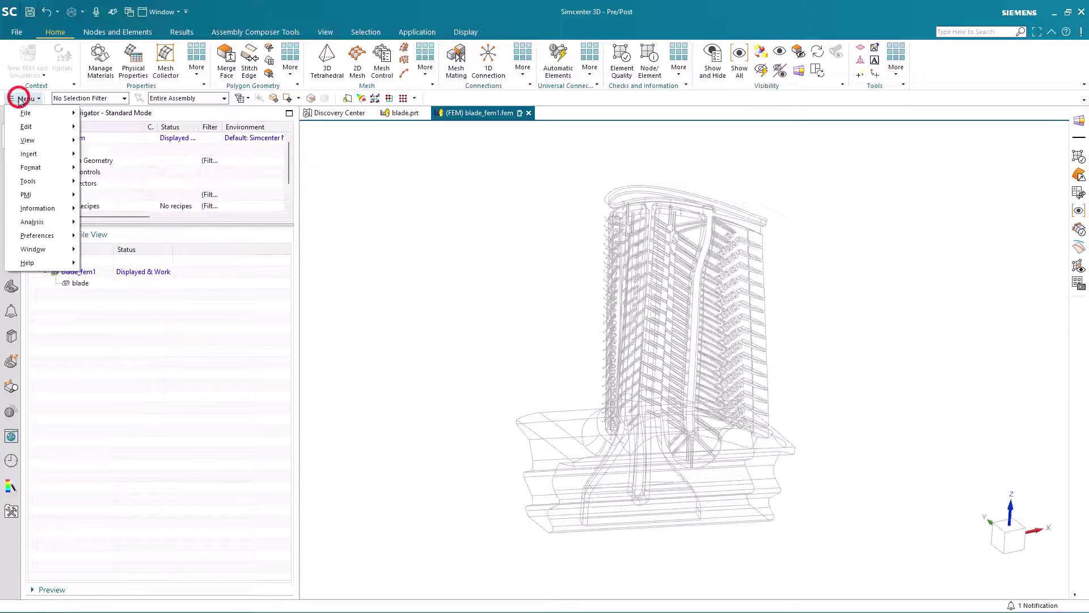
click(57, 261)
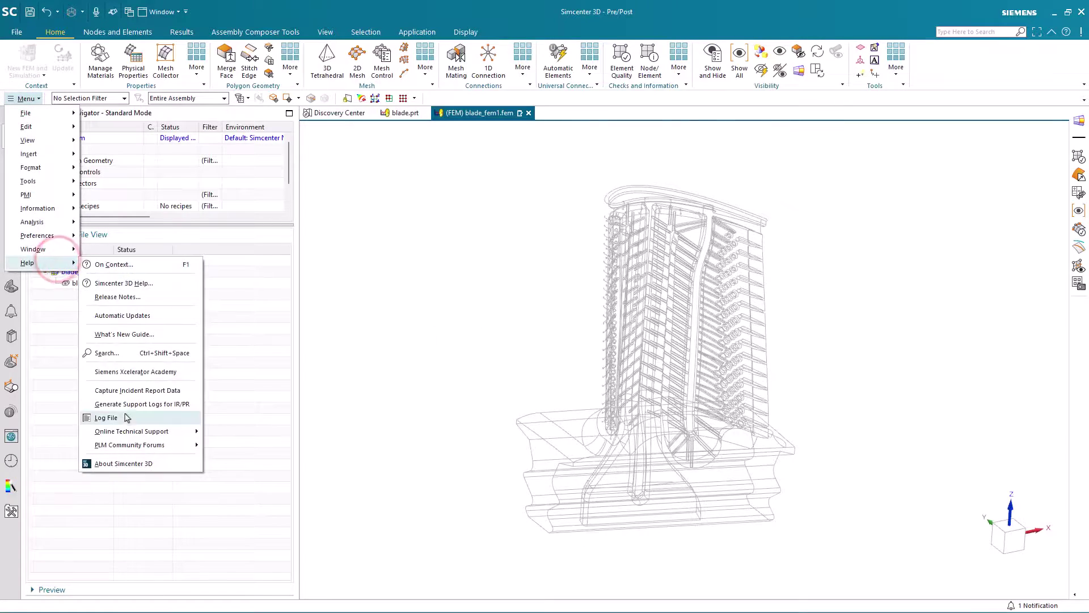
click(105, 417)
scroll(804, 268, down, 1)
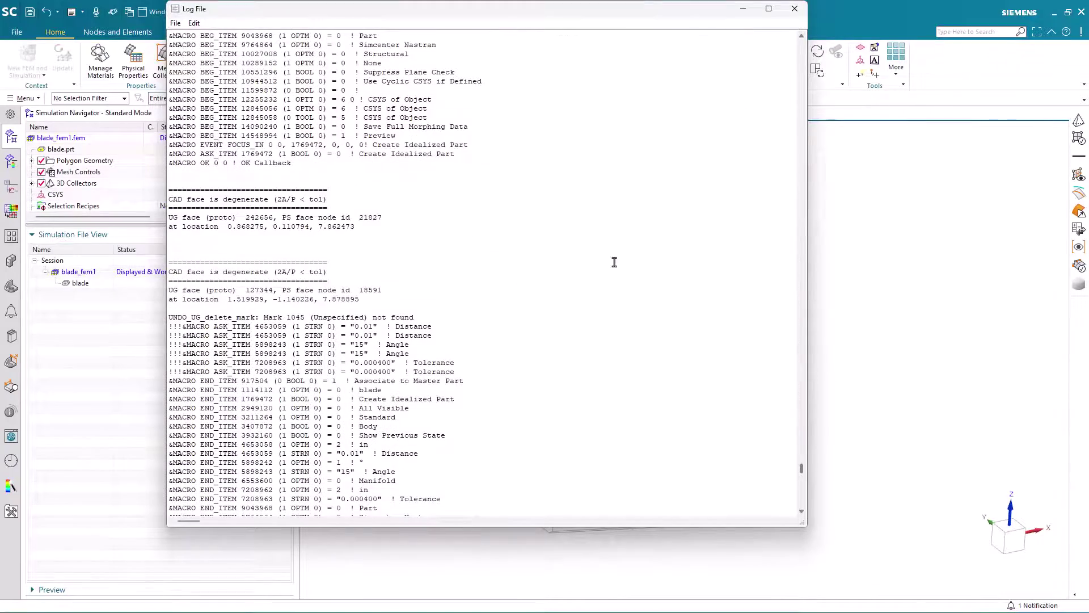
drag(363, 300, 170, 190)
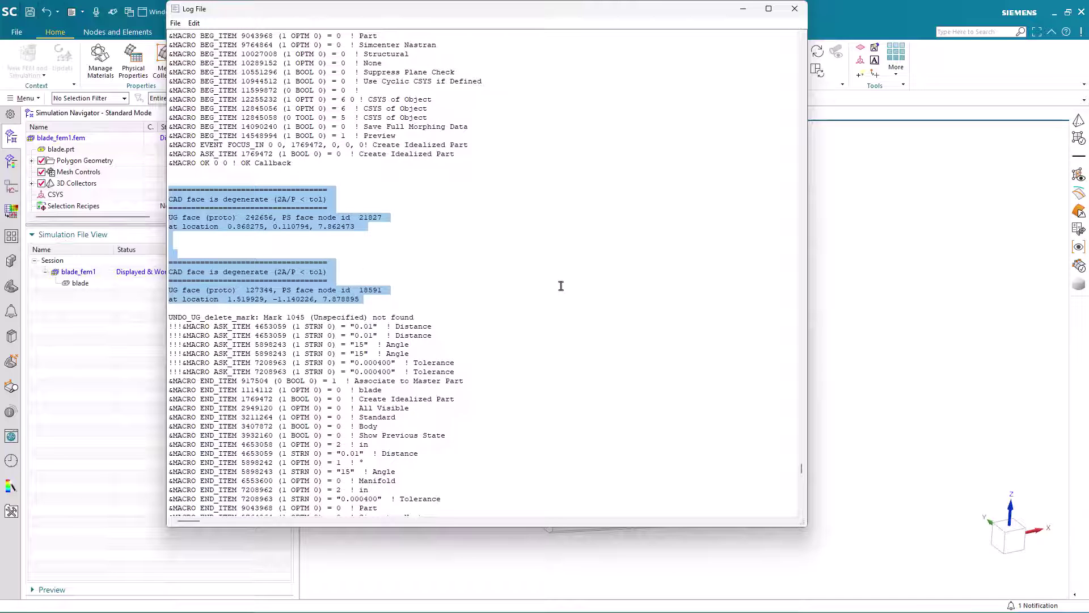
click(794, 9)
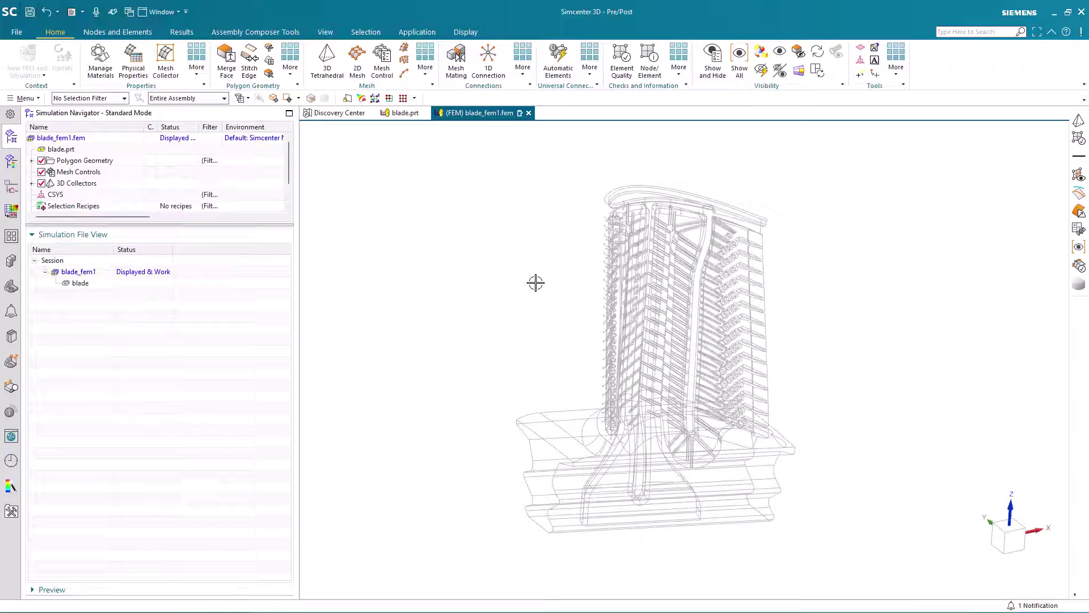
Step: Run the CAE Model Consistency check on the FEM's polygon geometry
click(290, 65)
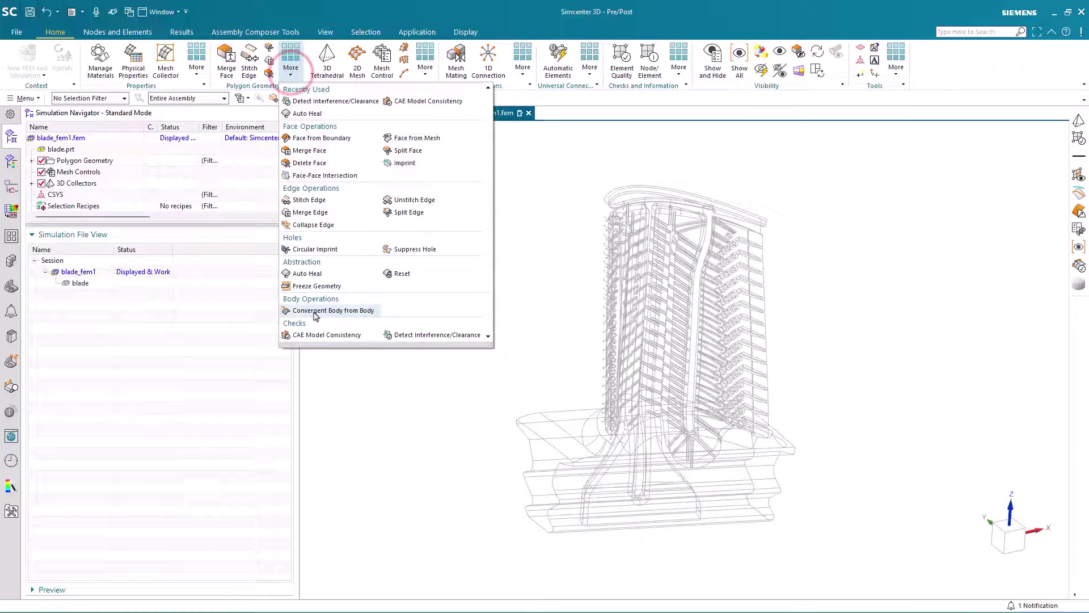
click(318, 335)
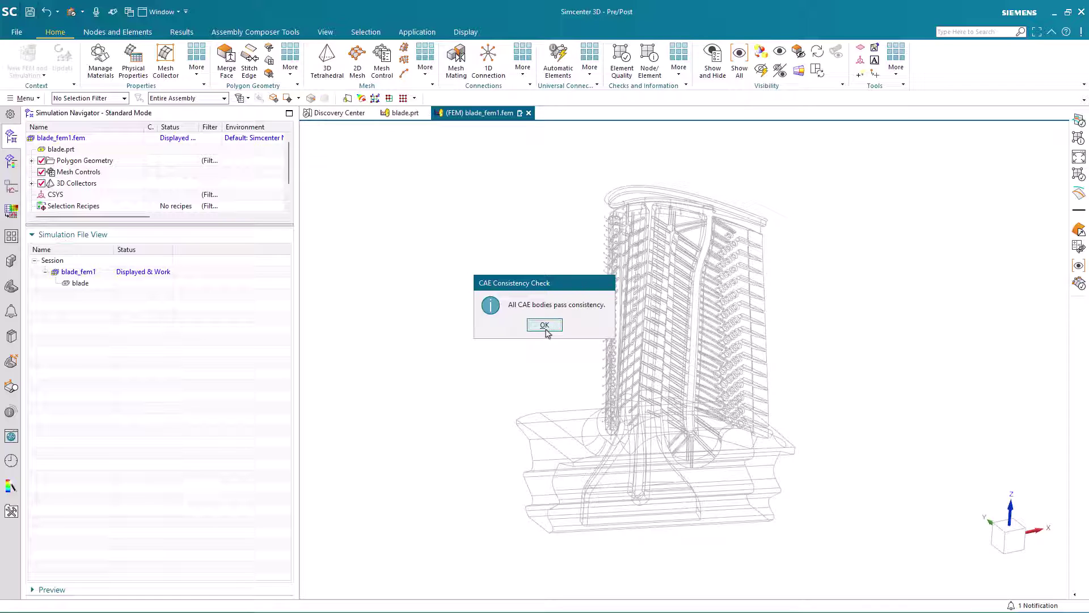
click(545, 326)
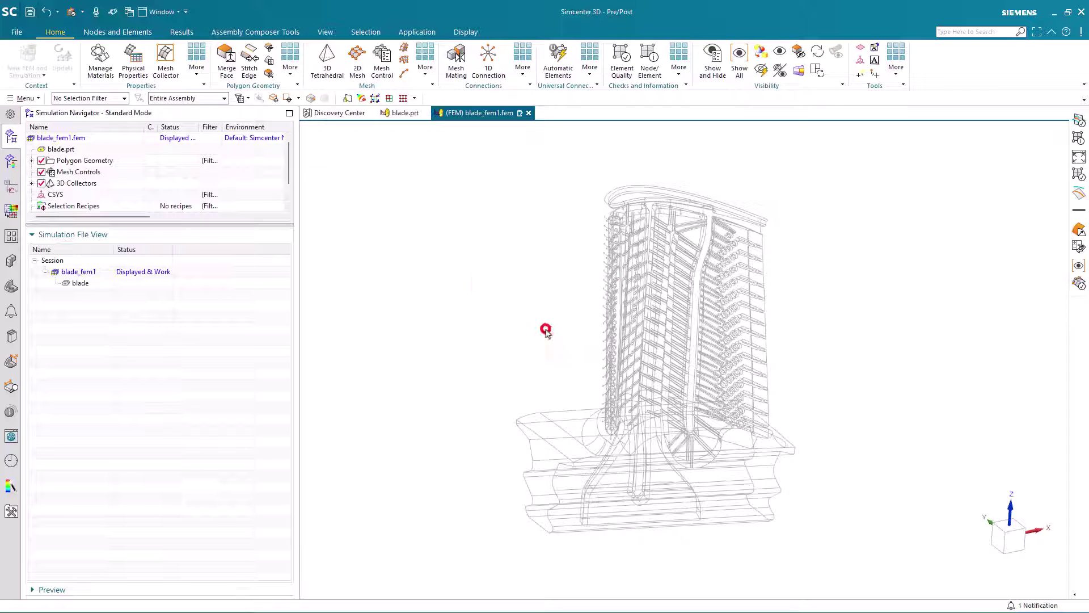
Step: Return to blade.prt and run Examine Geometry on the whole blade with all checks enabled, distance 0.0004 and angle 0.5
click(397, 113)
click(22, 97)
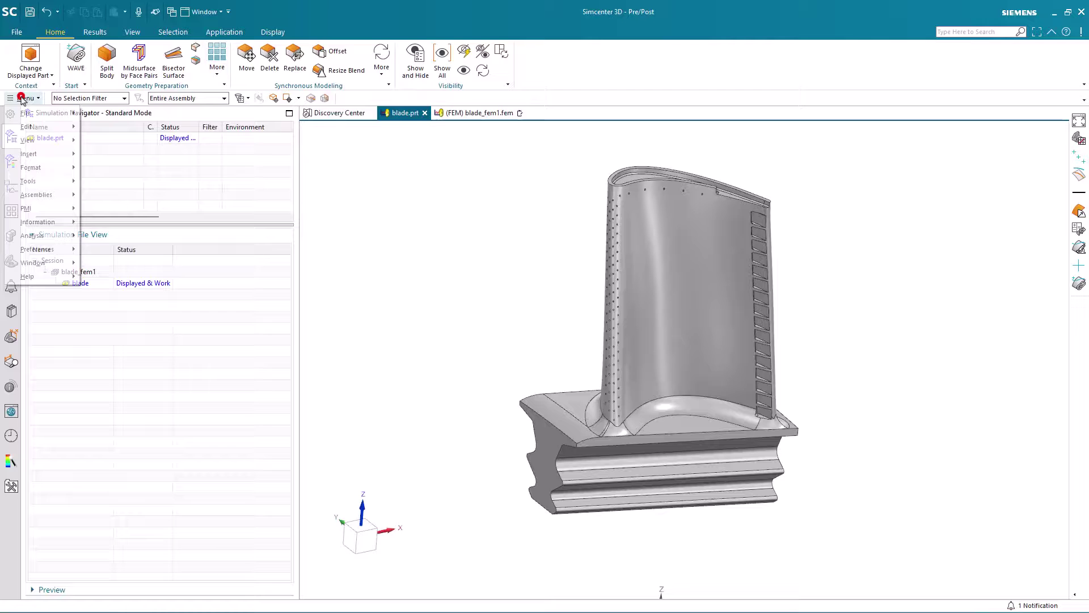
click(66, 235)
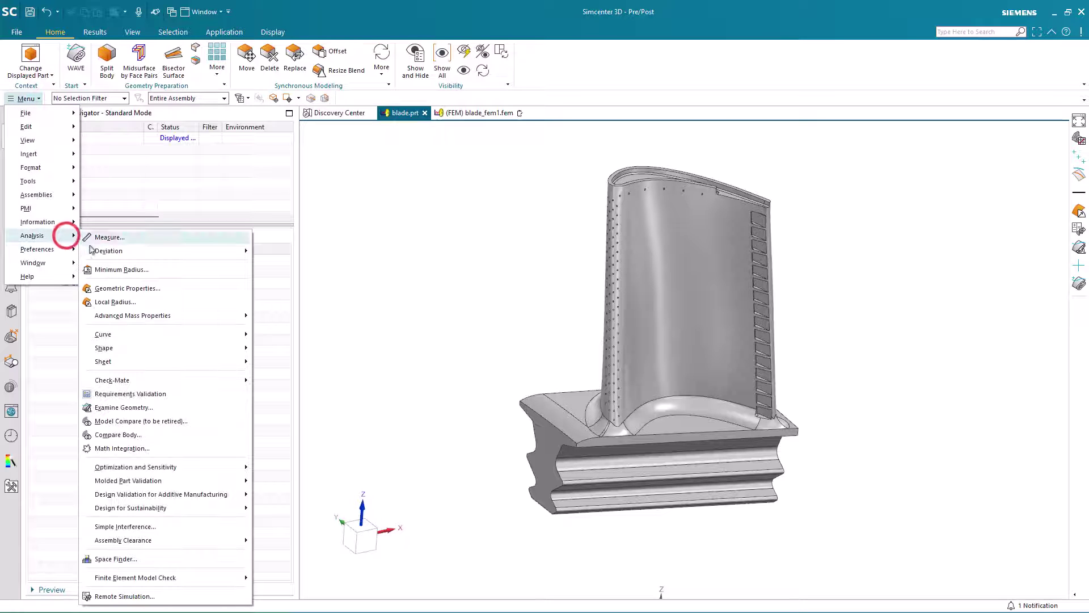
click(136, 408)
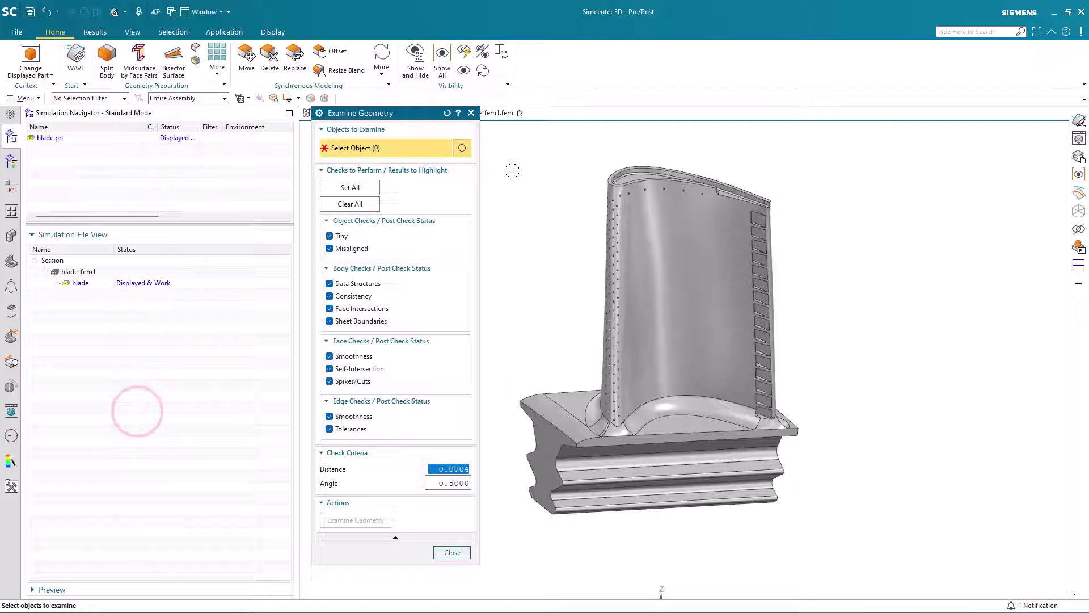
drag(506, 146, 819, 538)
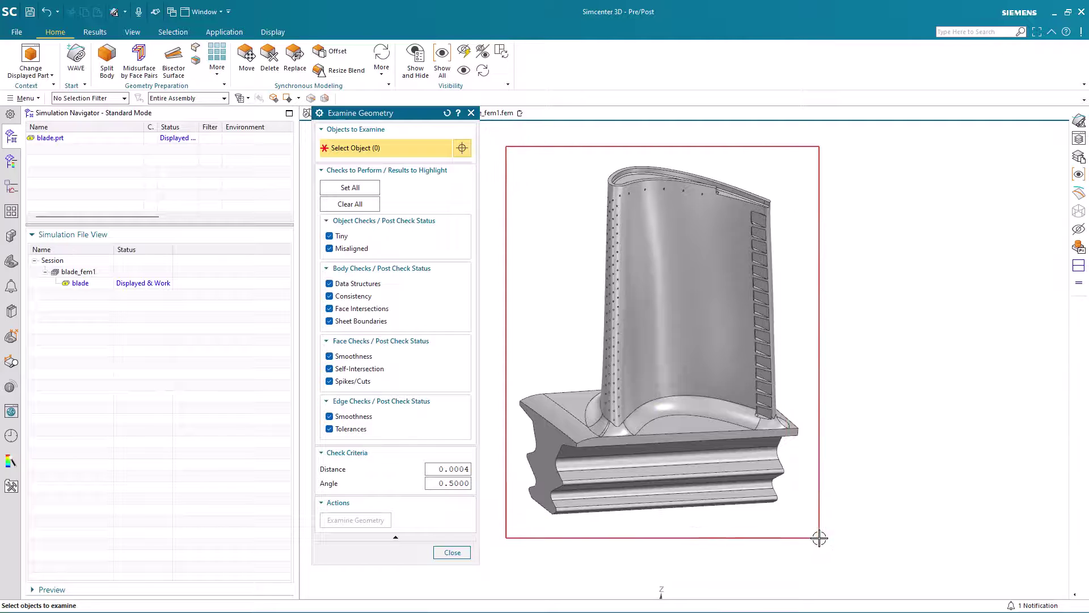
click(354, 187)
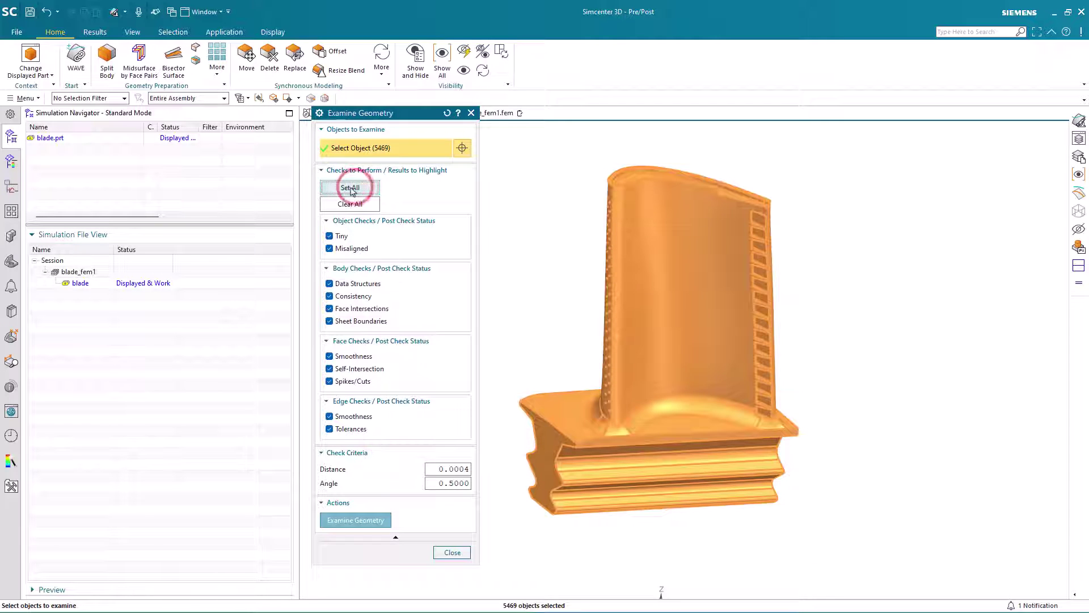
click(375, 519)
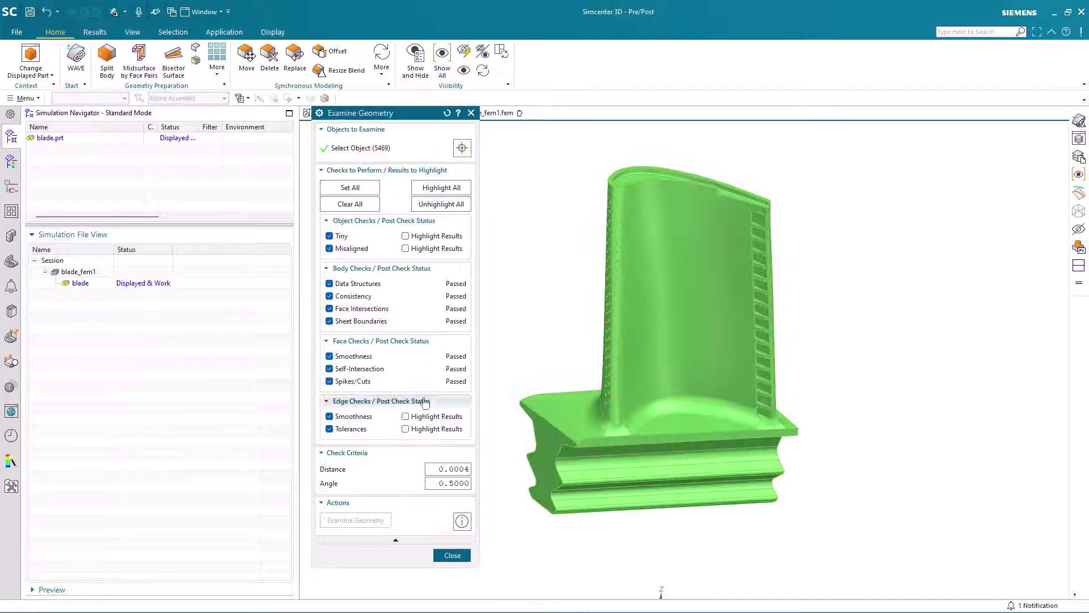
Step: In wireframe, highlight the Tiny, Misaligned, edge Smoothness and edge Tolerances check results one at a time
right_drag(513, 174, 513, 193)
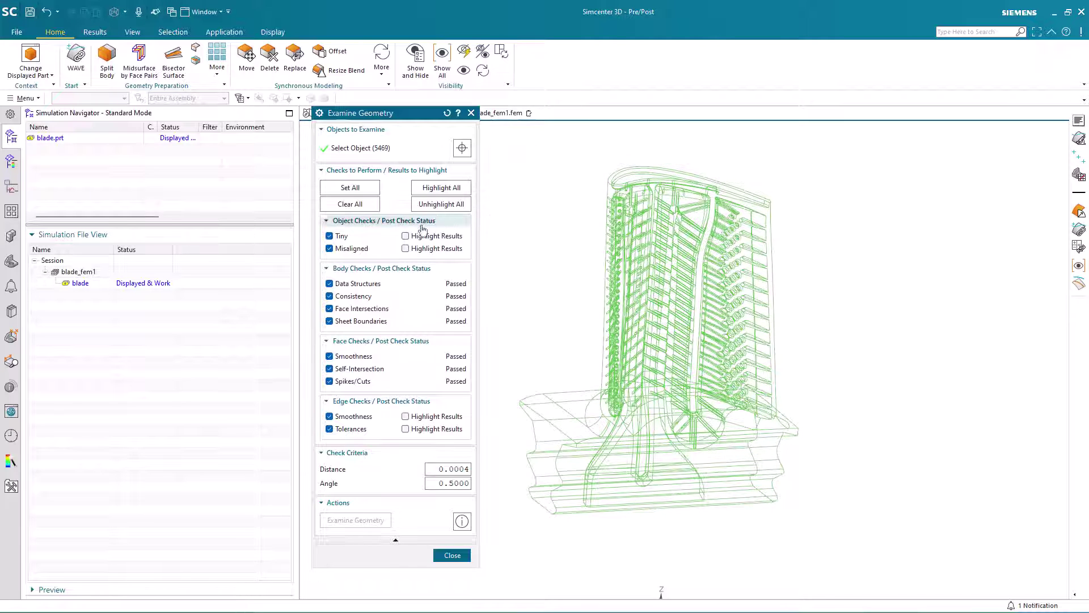
click(406, 236)
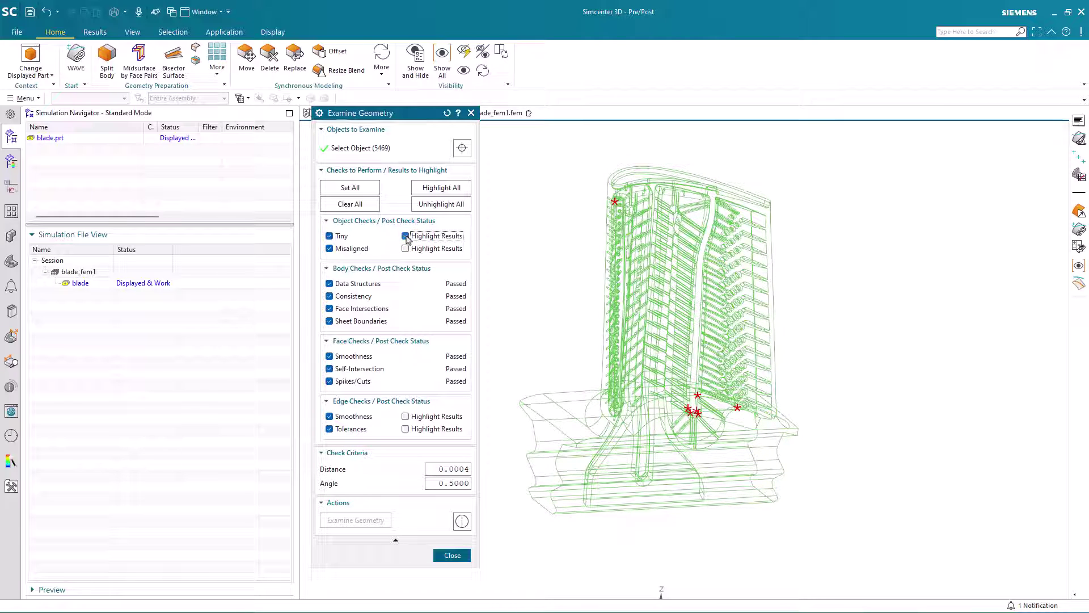
click(405, 236)
click(406, 249)
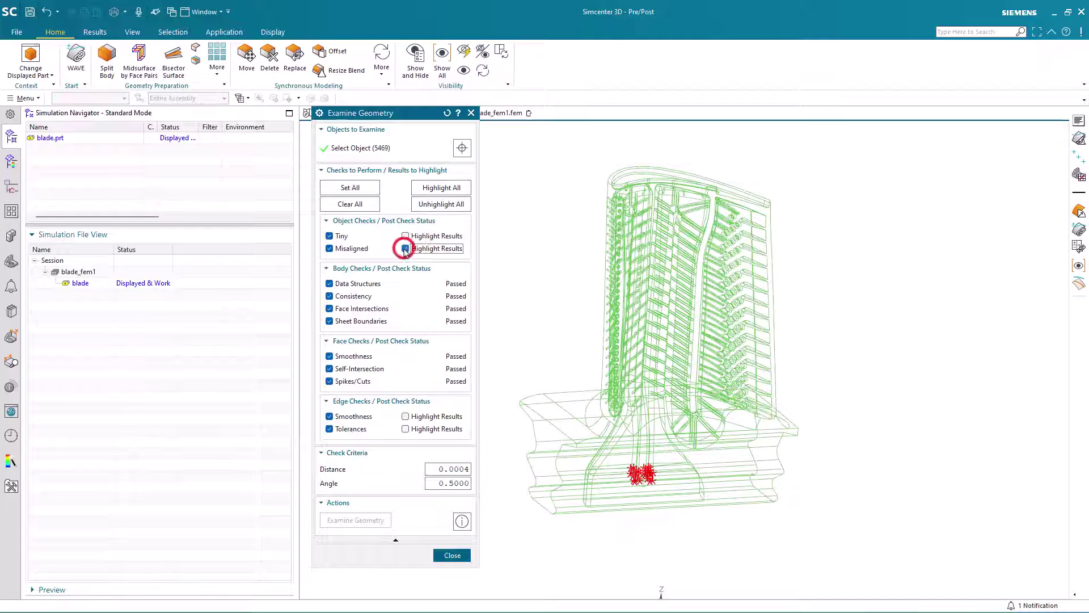
click(405, 248)
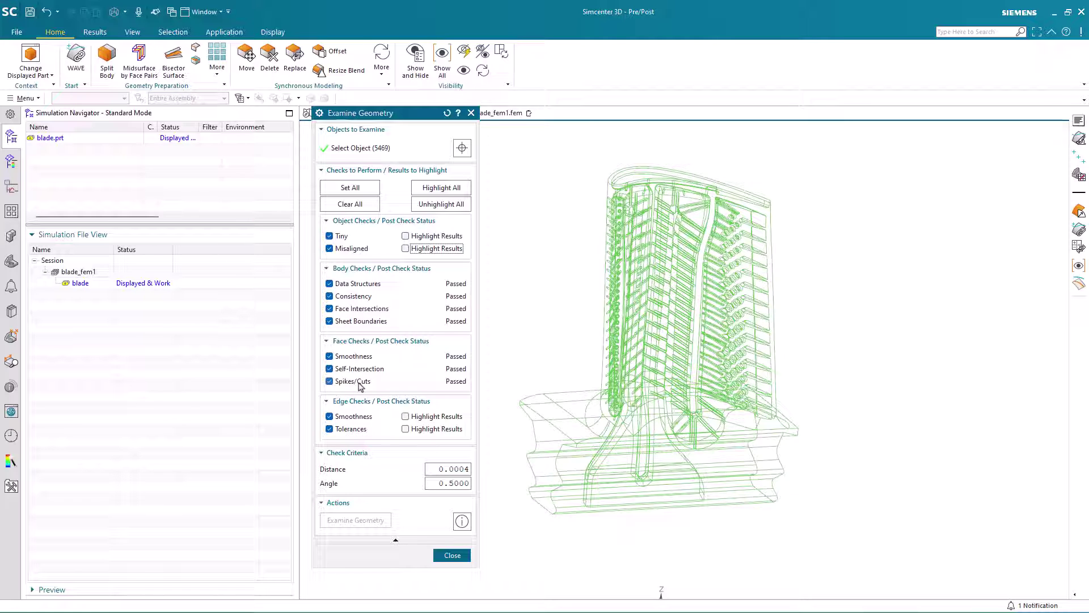
click(406, 416)
click(405, 417)
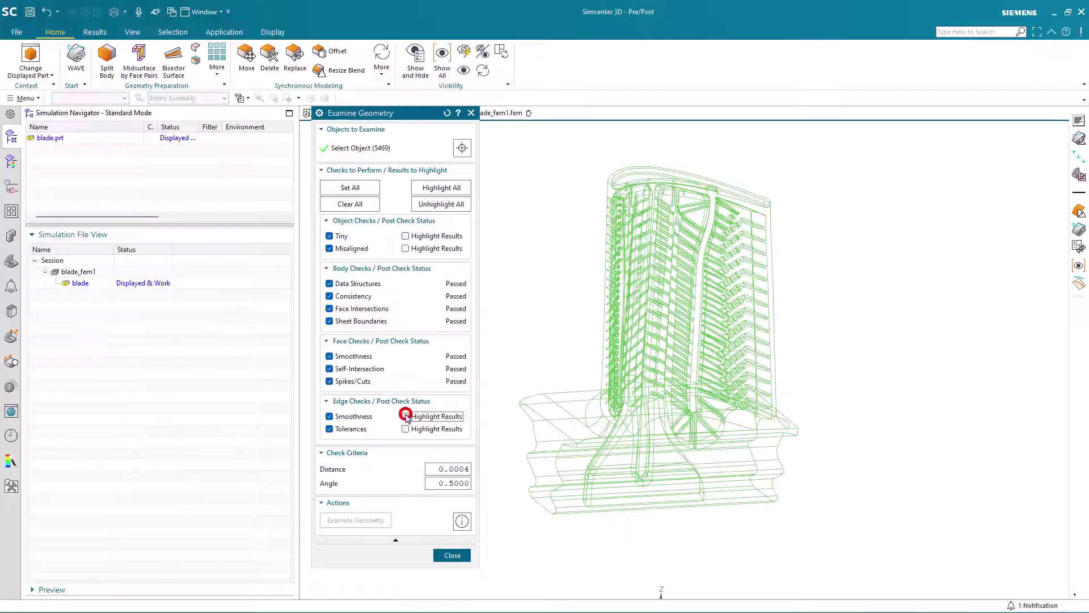
click(406, 429)
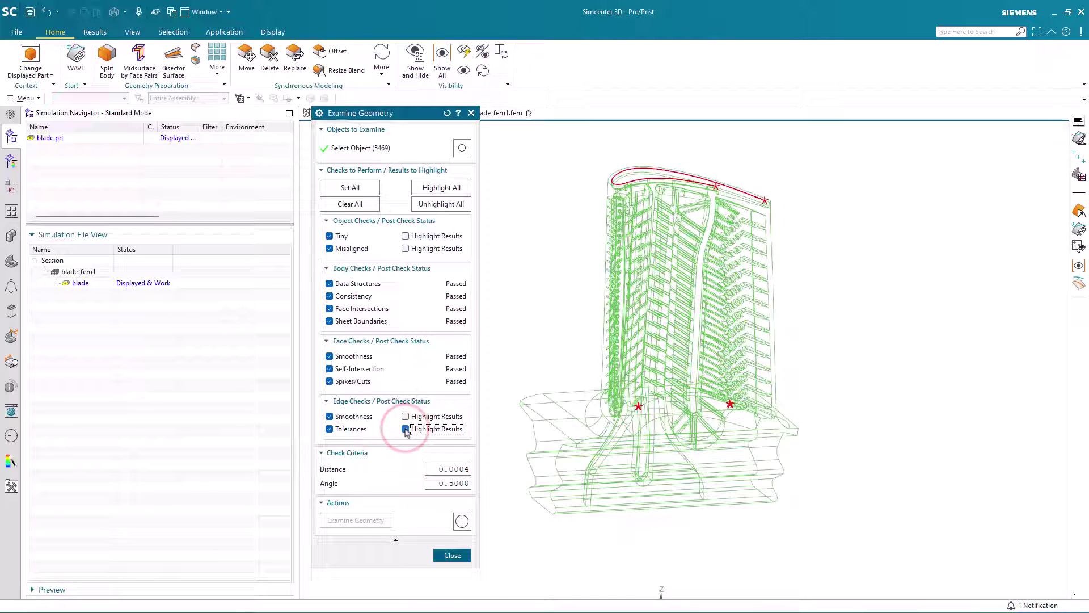
Step: Clear the edge Tolerances highlight, end the geometry examination, and switch blade.prt to the Modeling application
click(406, 429)
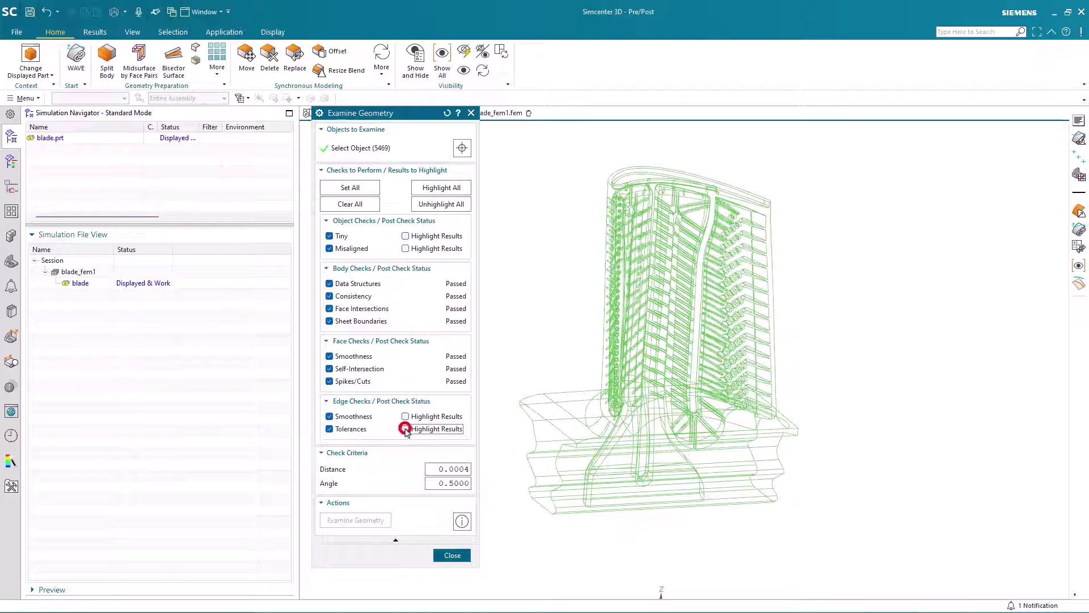
click(453, 554)
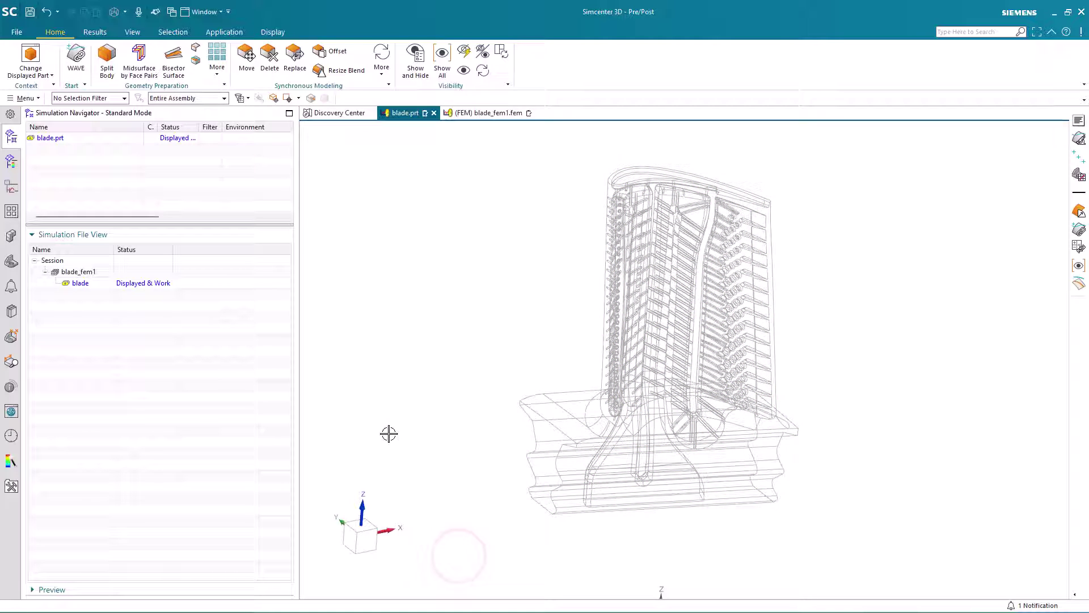
click(233, 32)
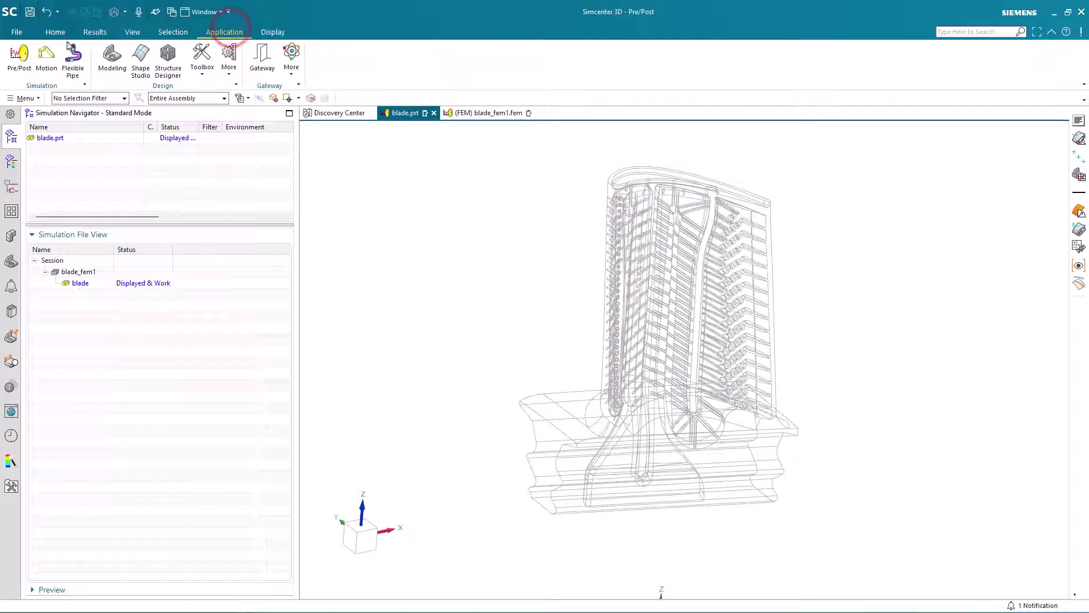
click(106, 57)
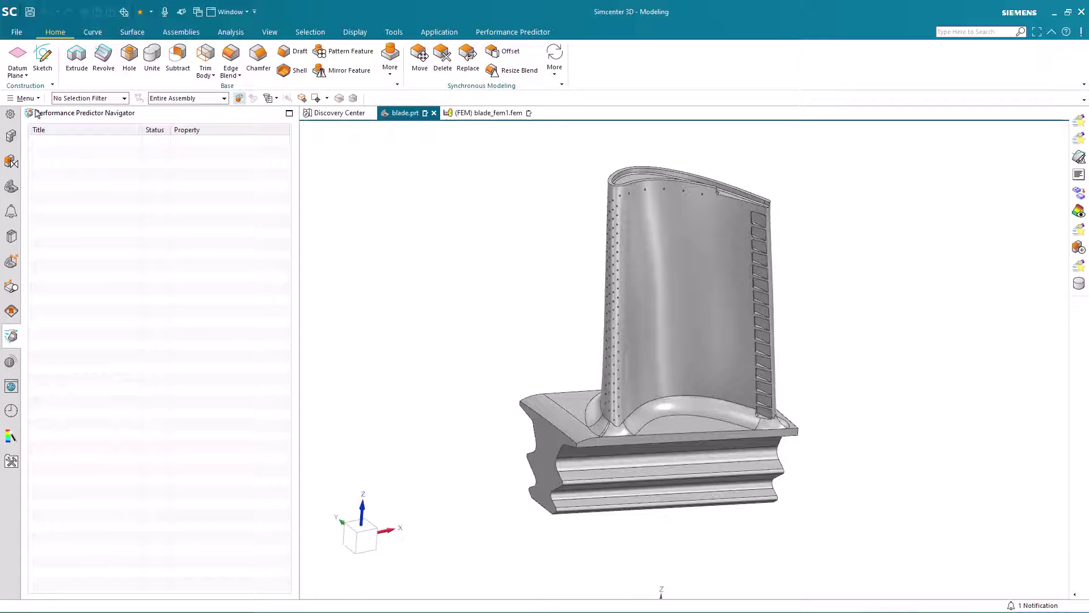
Step: Export the blade through Heal Geometry with the preset tiny tolerance to the output file blade_hg.prt
click(27, 98)
click(40, 117)
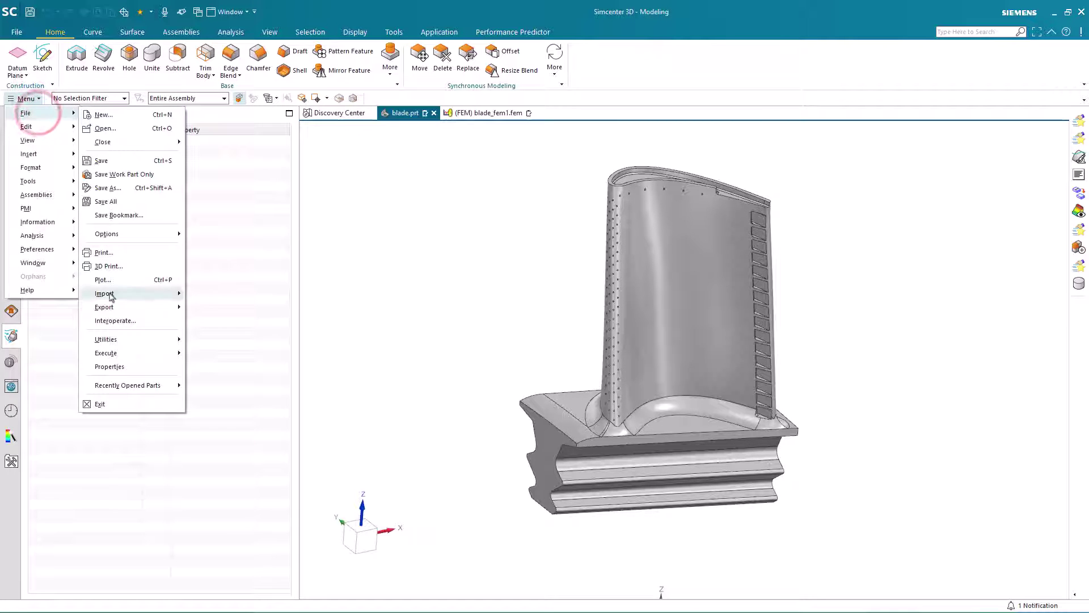
click(120, 307)
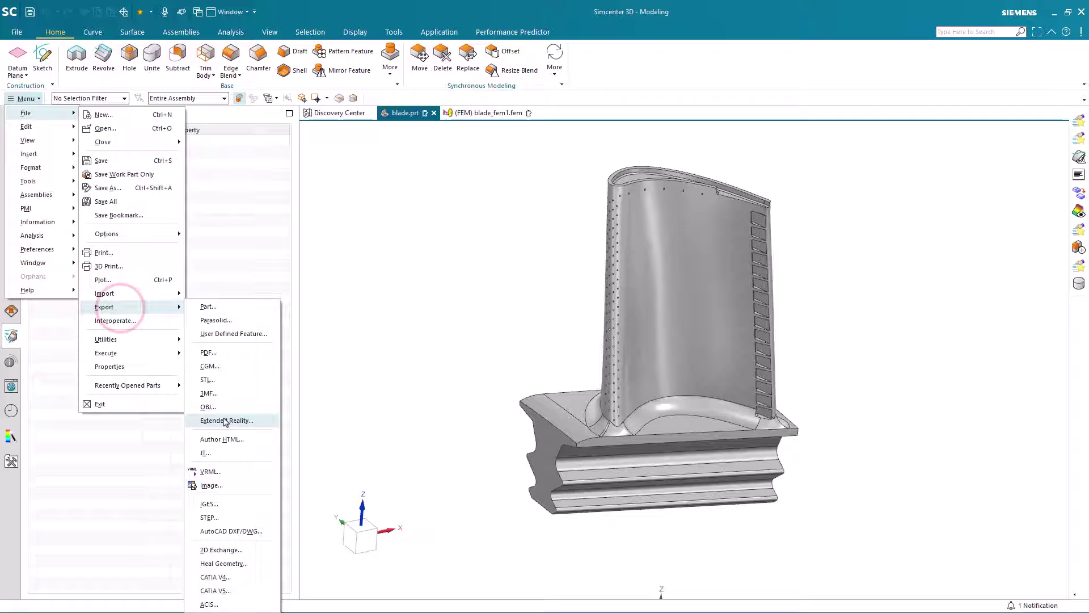
click(238, 564)
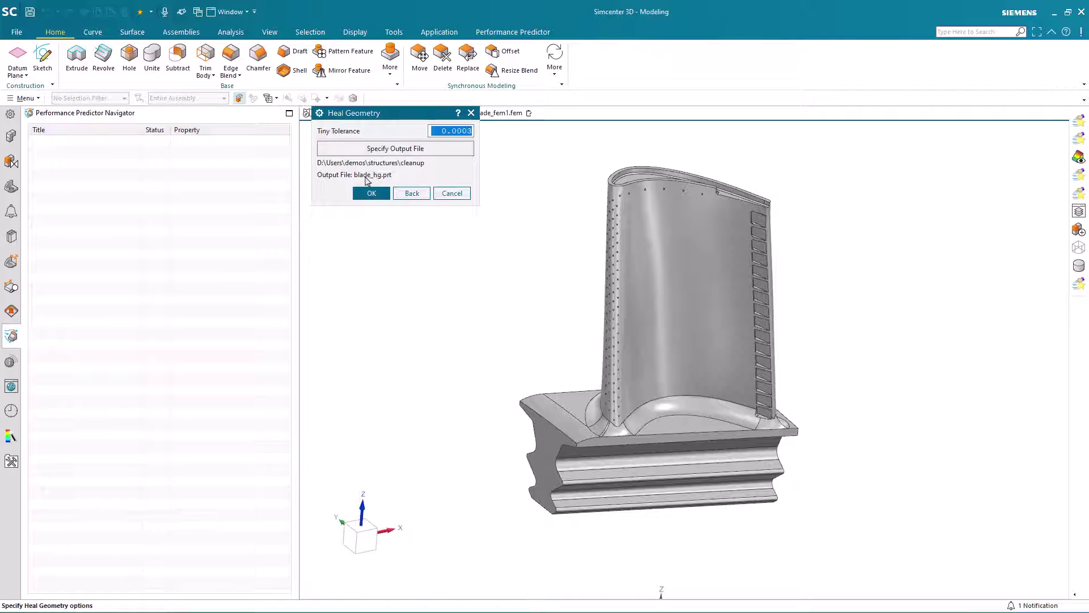
click(371, 194)
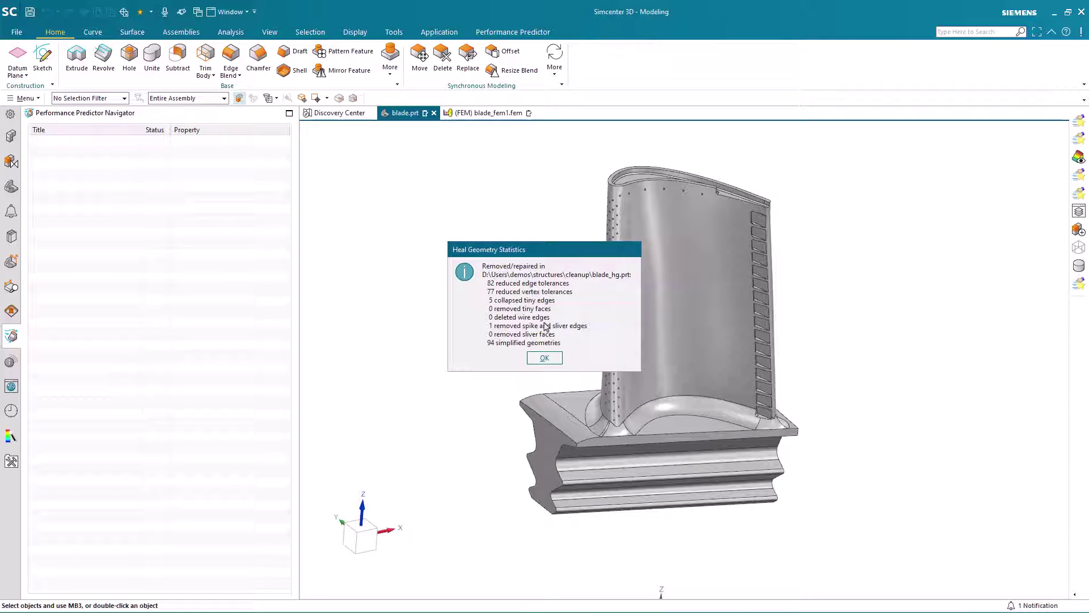
click(544, 358)
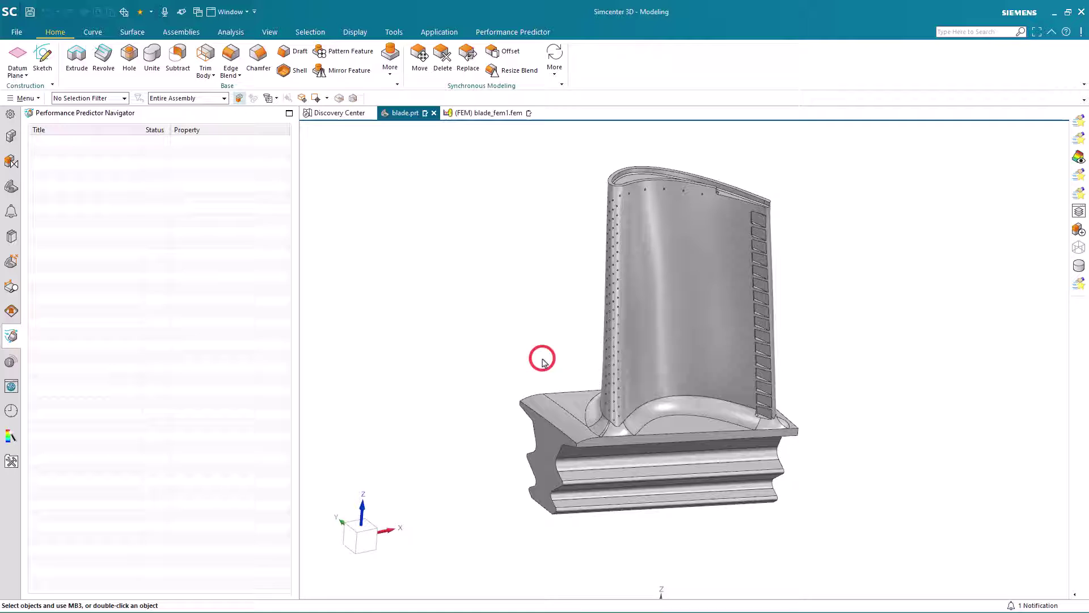
Step: Open the healed part blade_hg.prt from the cleanup folder
click(16, 33)
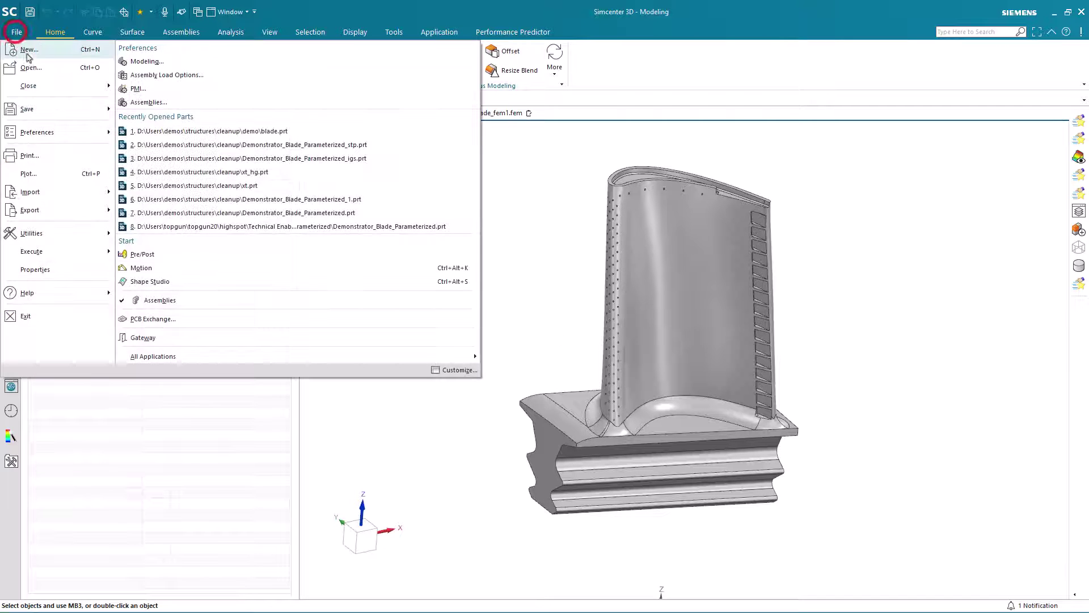
click(30, 66)
click(156, 127)
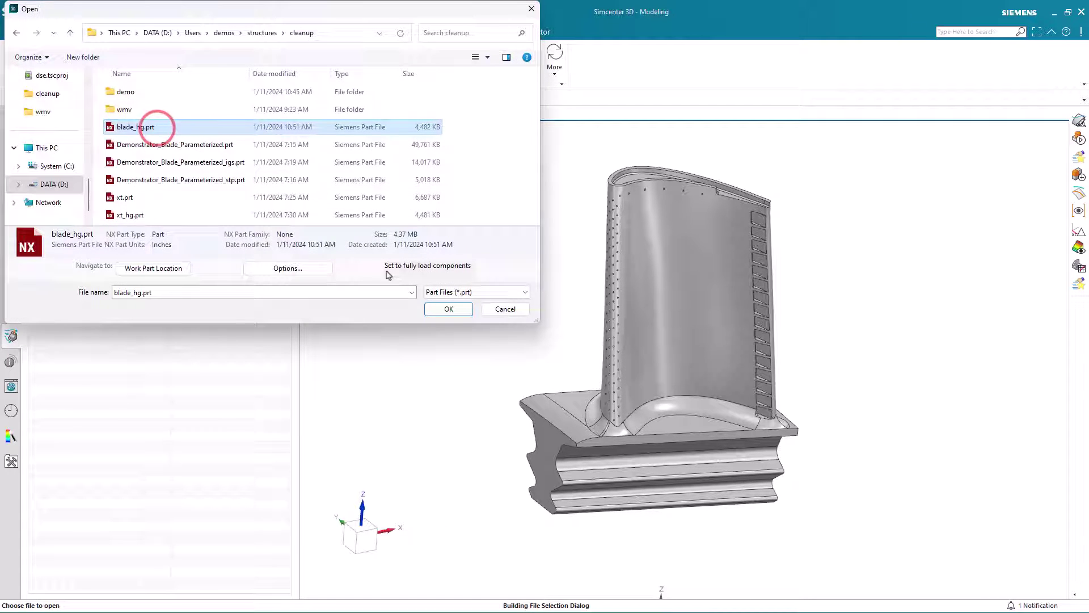
click(435, 309)
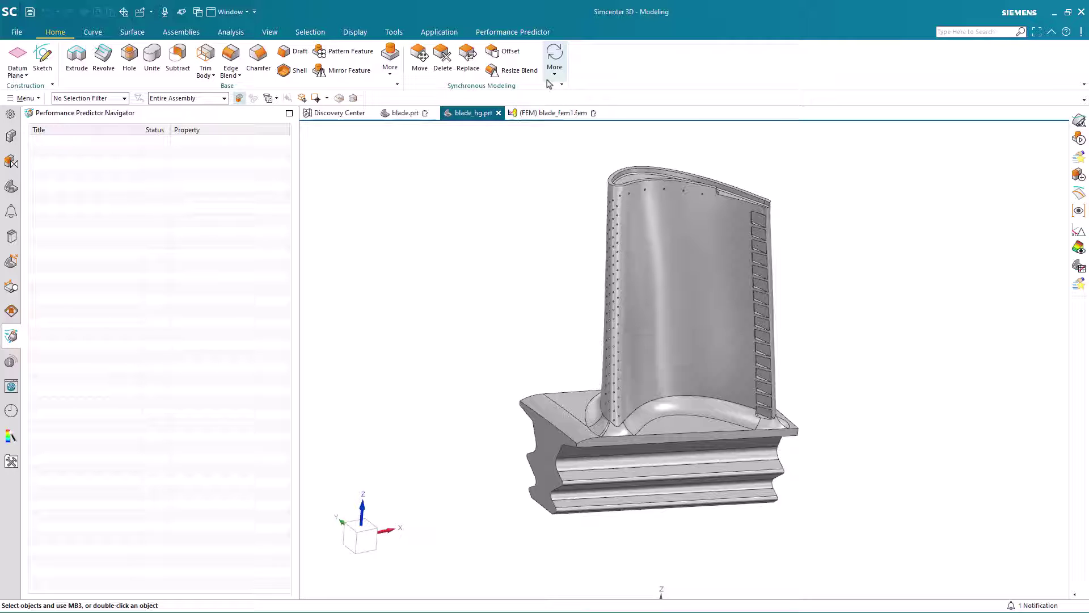
Step: Run Optimize Face on all faces of the healed body with Clean Body before Optimize and Report enabled, and review the report
click(554, 63)
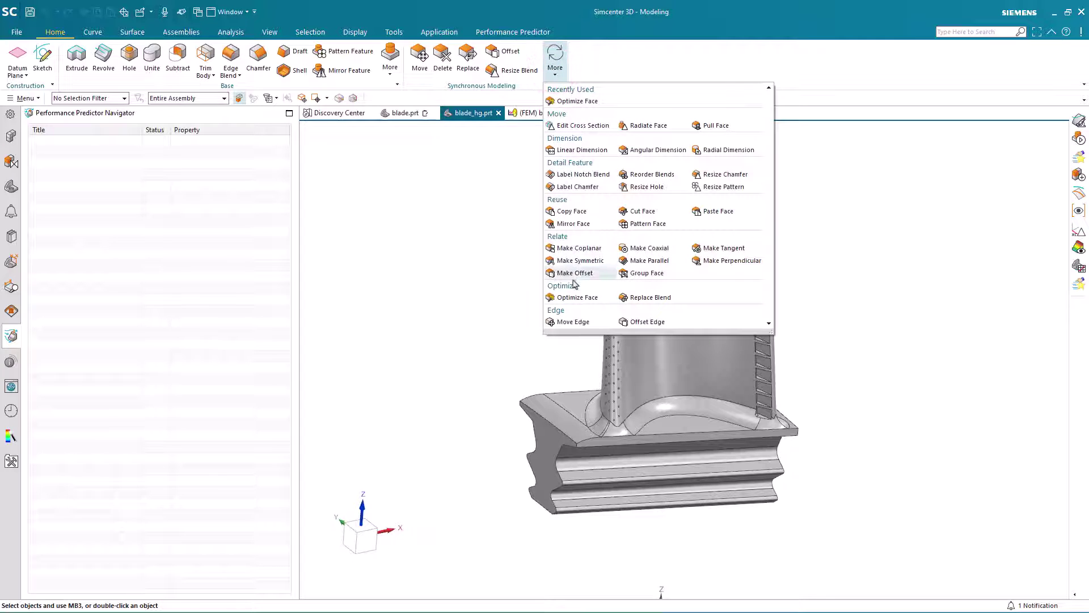
click(574, 298)
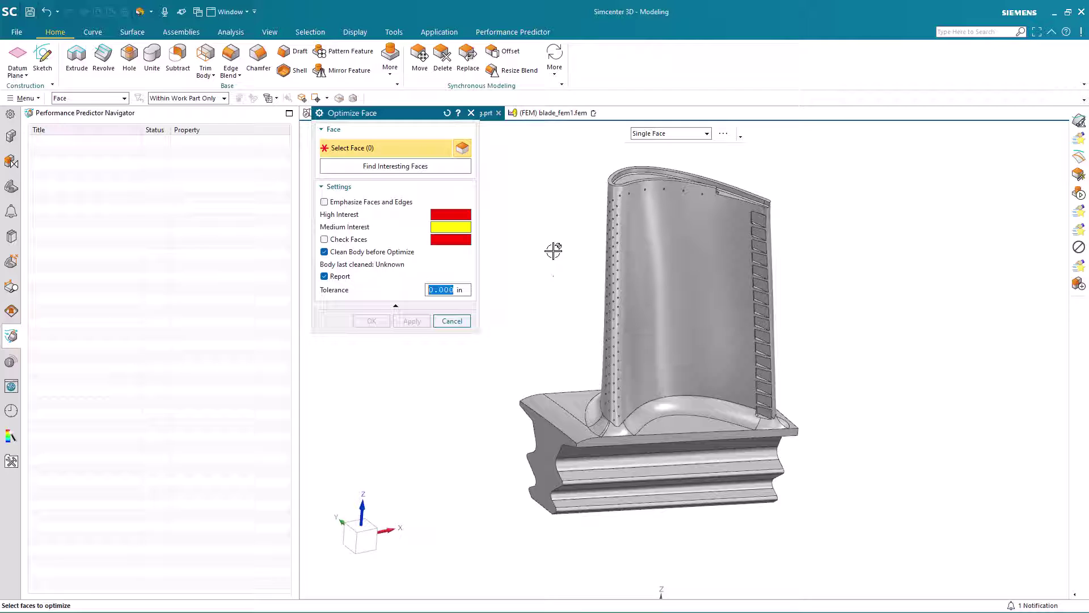
drag(498, 154, 832, 530)
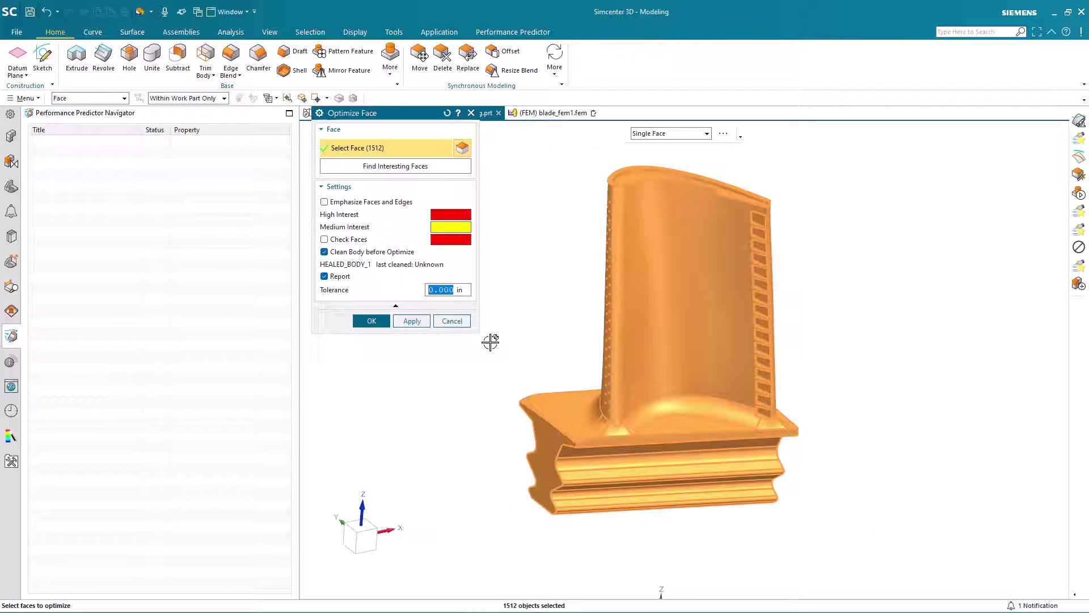
click(371, 321)
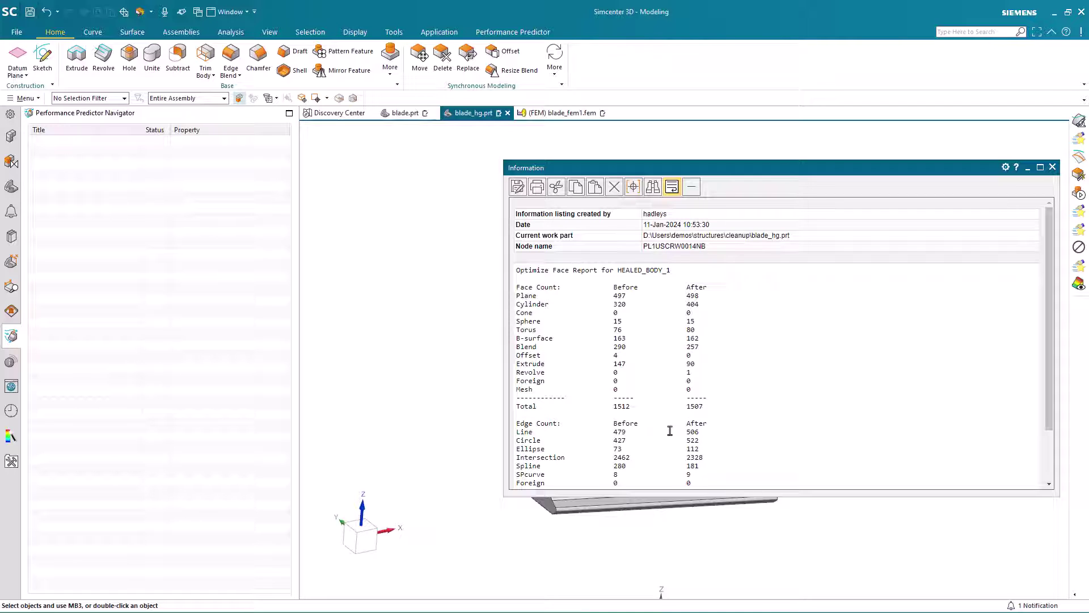
scroll(670, 431, down, 3)
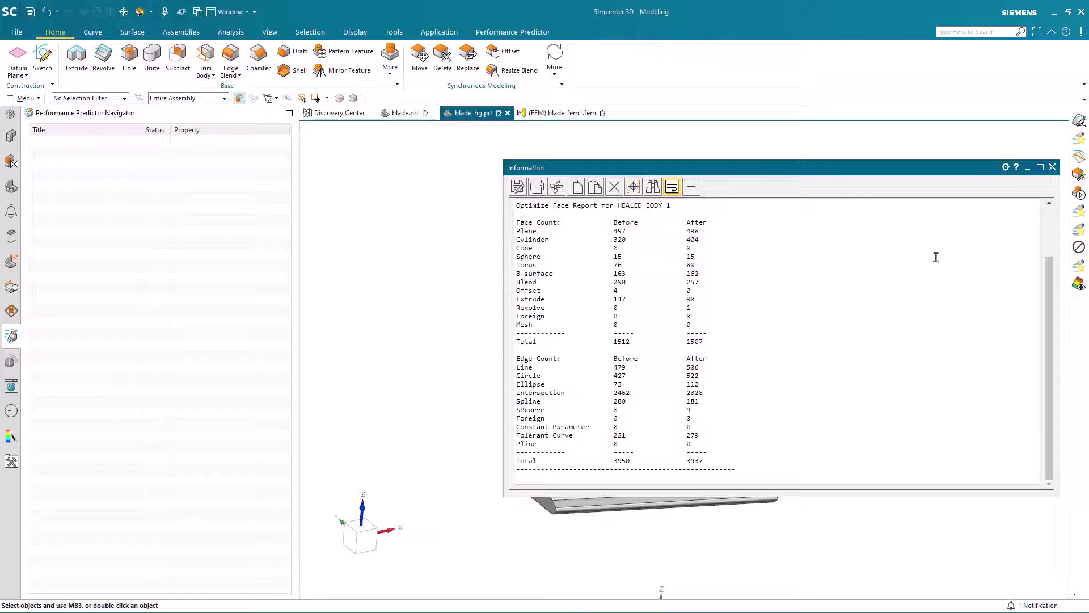
click(1053, 167)
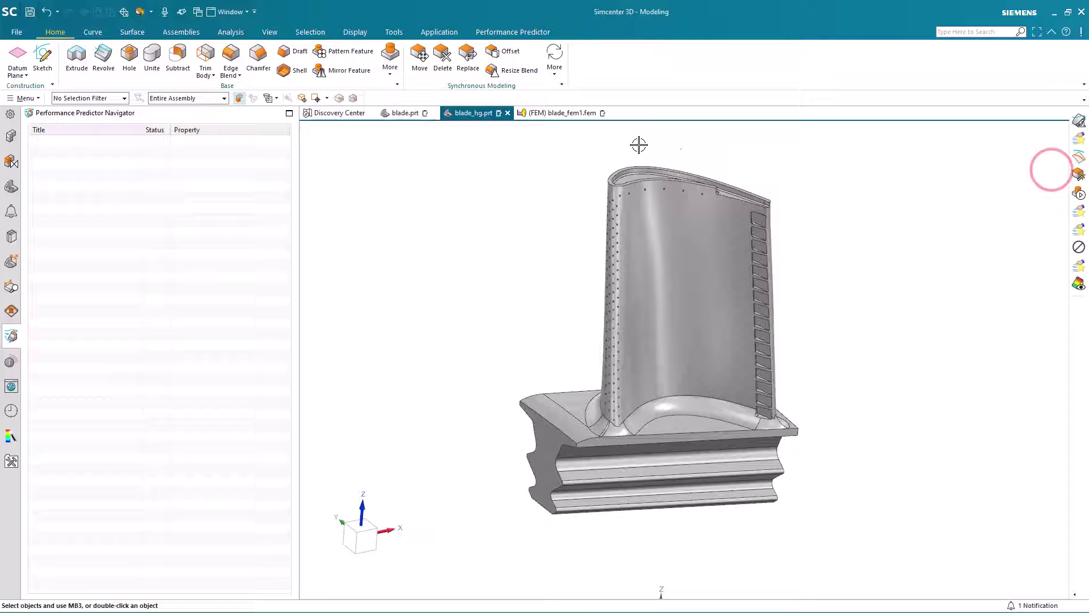
Step: Switch to the Pre/Post application and create a Simcenter Nastran FEM named blade_hg_fem1.fem from blade_hg.prt
click(441, 32)
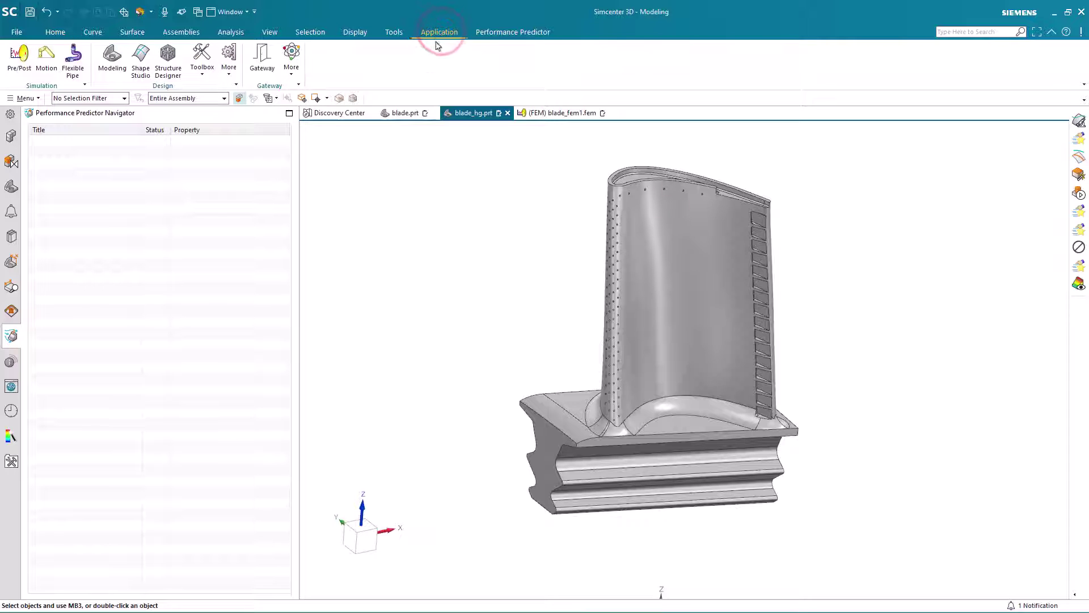
click(20, 56)
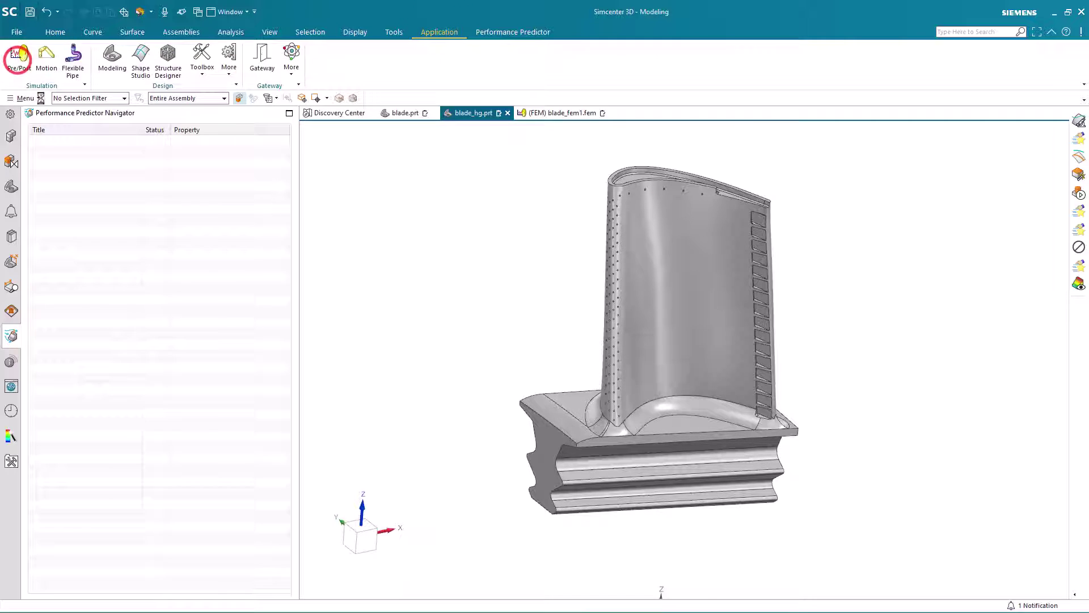
right_click(57, 139)
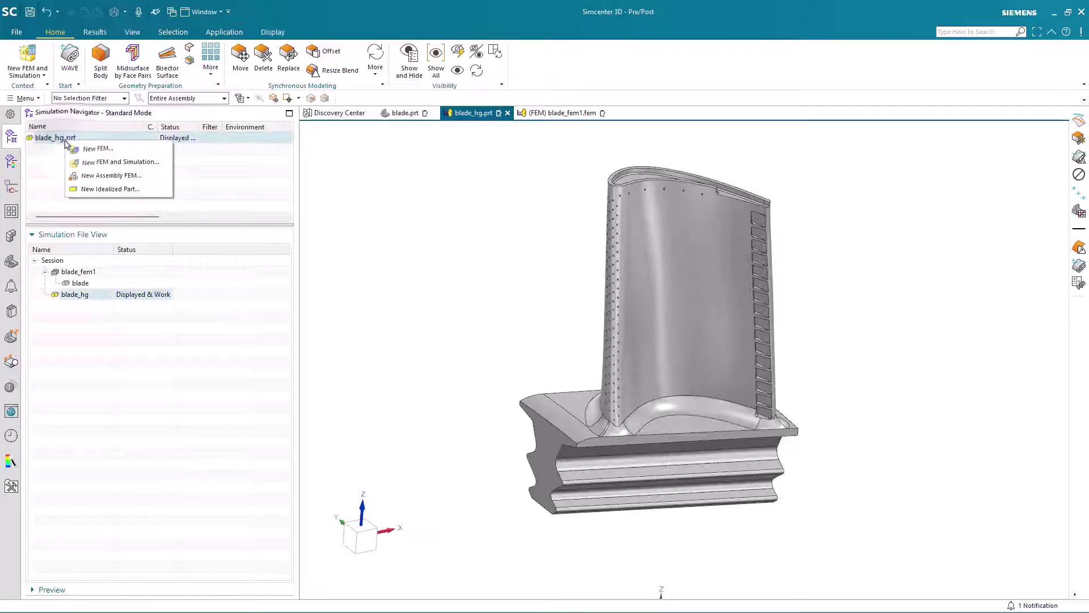
click(74, 147)
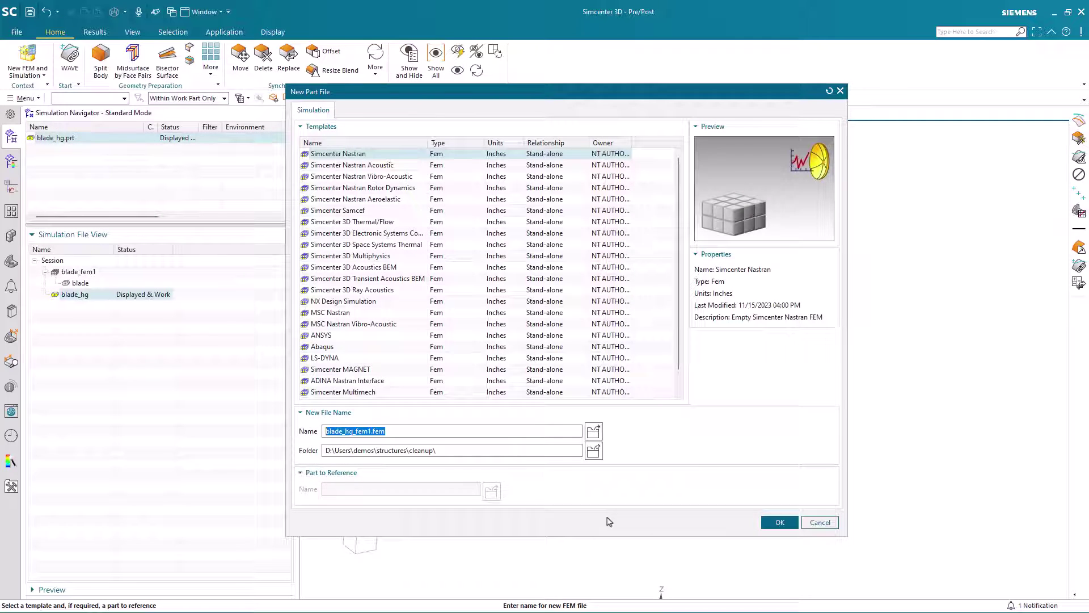
click(770, 521)
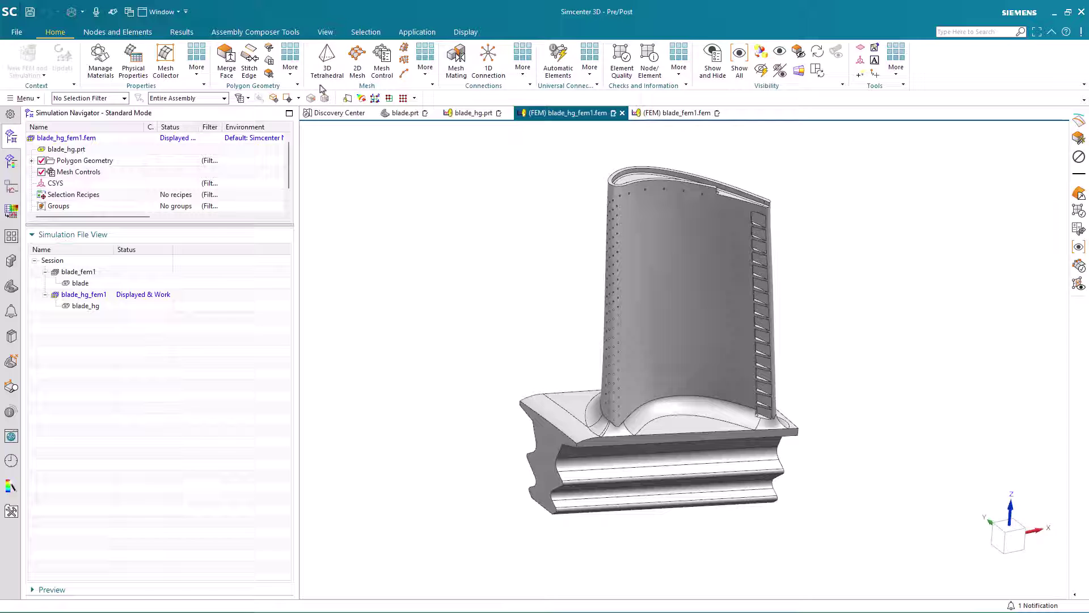
Step: Mesh the healed blade body with CTETRA(10) 3D tetrahedral elements at a 0.228 in element size
click(327, 57)
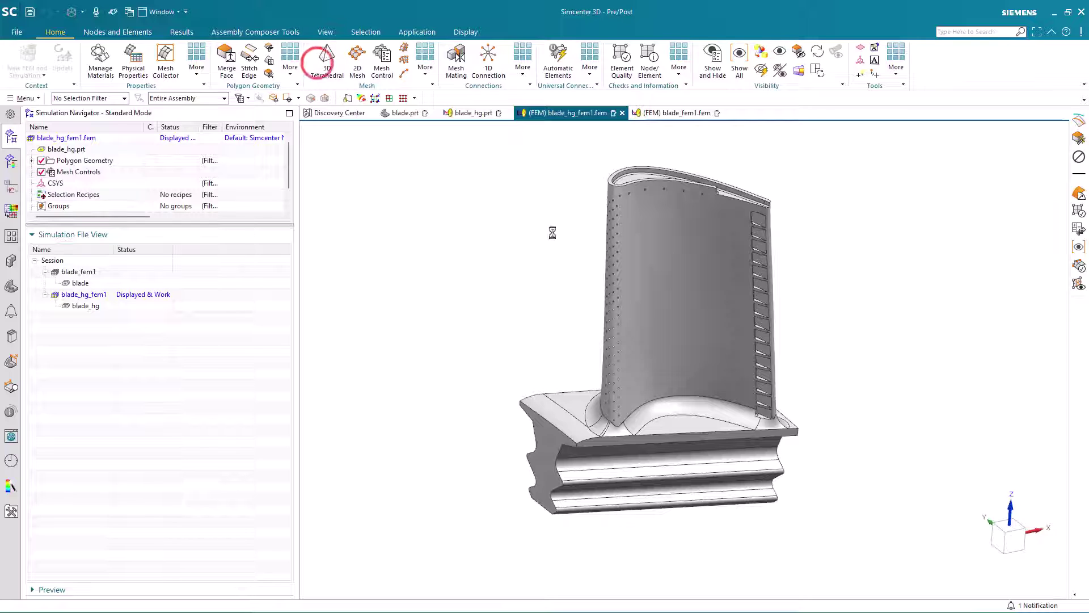
click(677, 307)
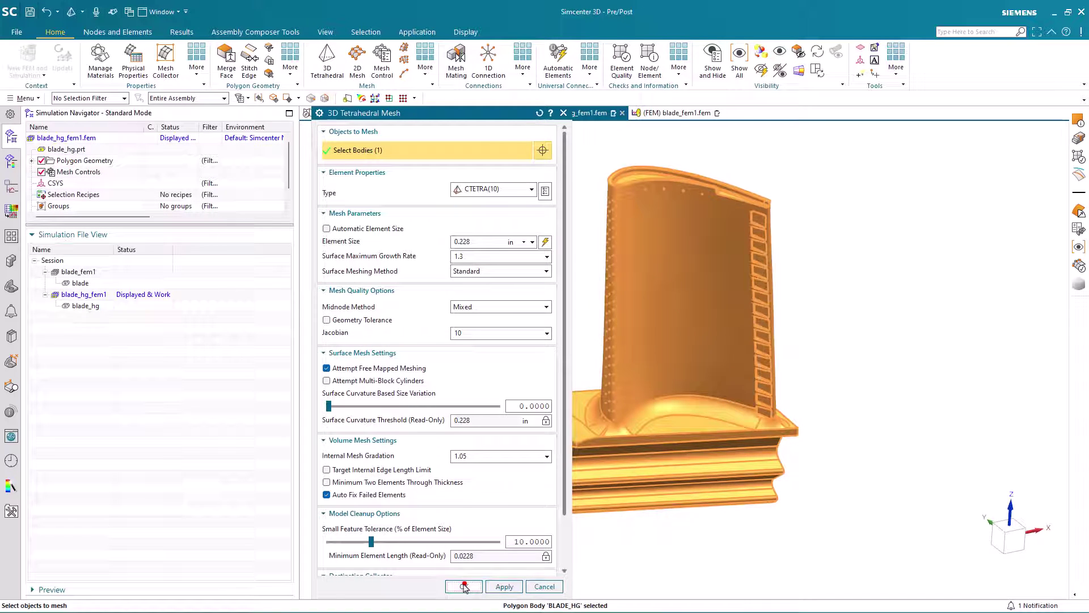
click(463, 586)
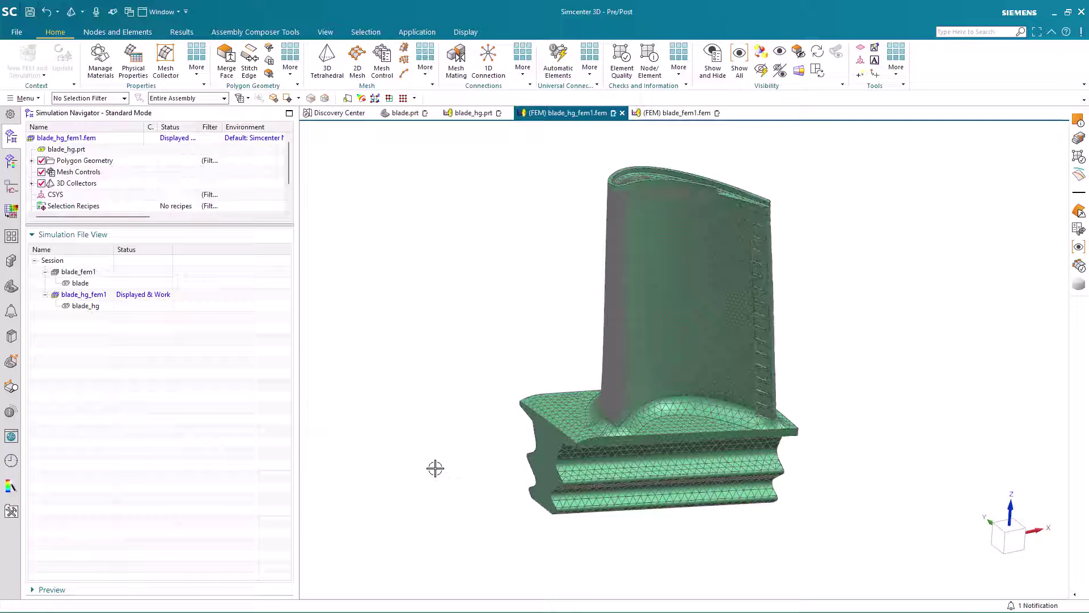
Step: Inspect the tetrahedral mesh around the small holes along the airfoil edge and on the underside of the blade root
mouse_move(412, 280)
middle_down()
mouse_move(374, 258)
mouse_move(426, 264)
middle_up()
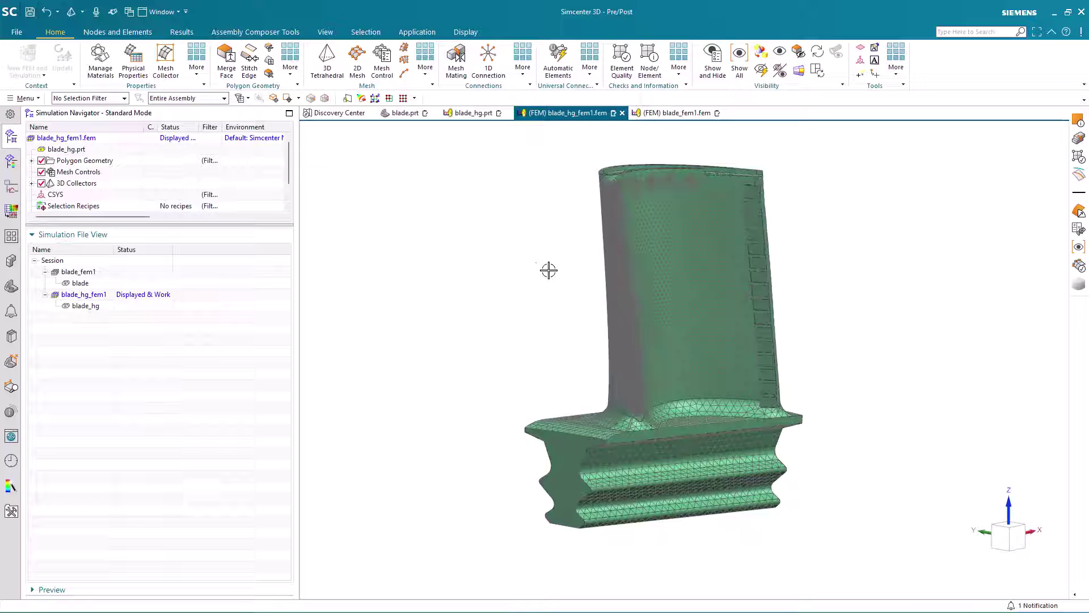
scroll(624, 297, down, 5)
scroll(624, 299, down, 2)
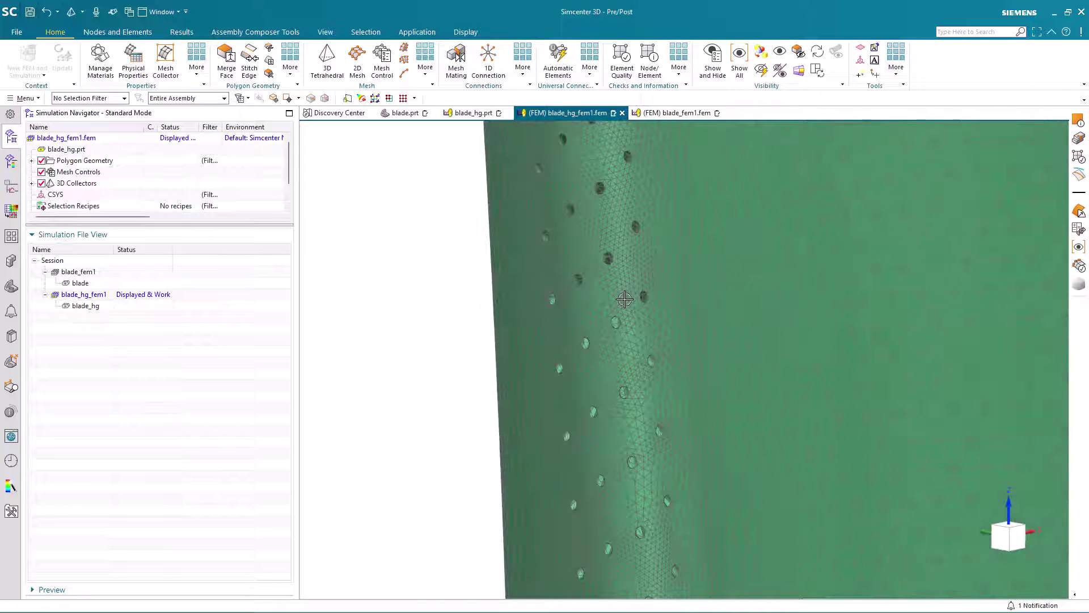
scroll(624, 299, up, 3)
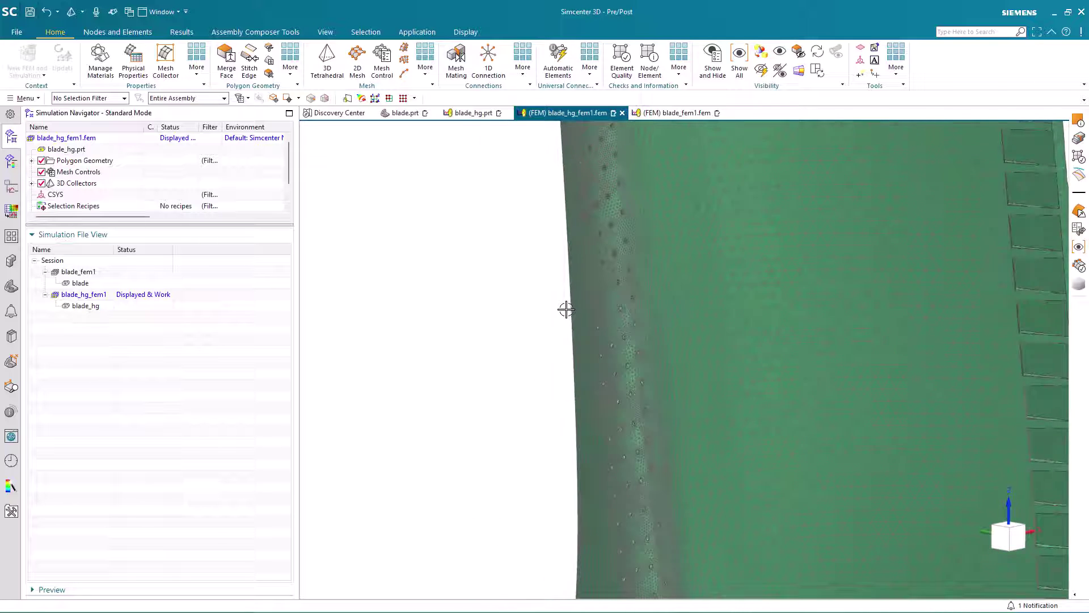
scroll(566, 309, up, 5)
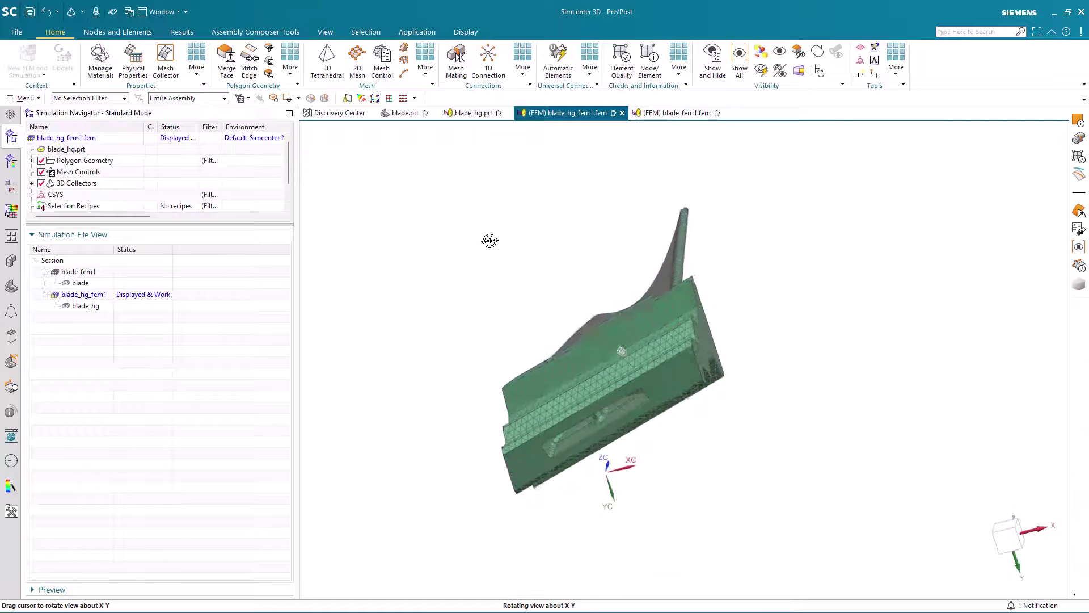